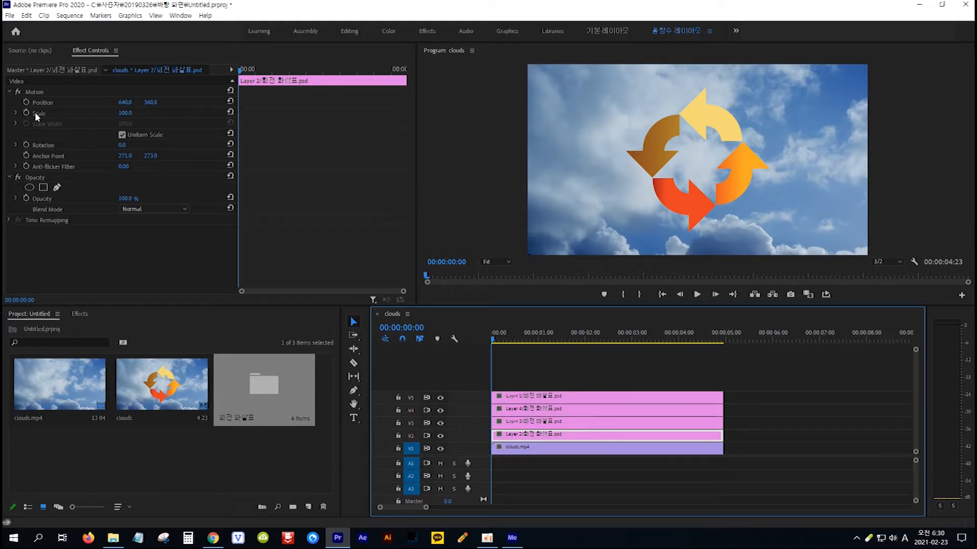
# - Set the Scale of the Layer 2 arrow clip to 0 and start its keyframe animation at 00:00:00:00
pyautogui.moveTo(125, 114); pyautogui.dragTo(126, 114)
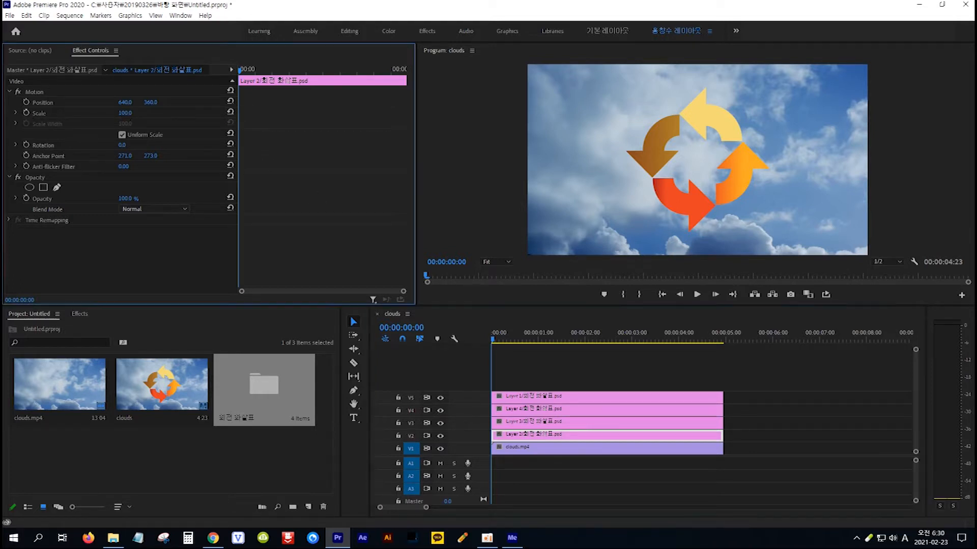
pyautogui.write('0')
pyautogui.press('Return')
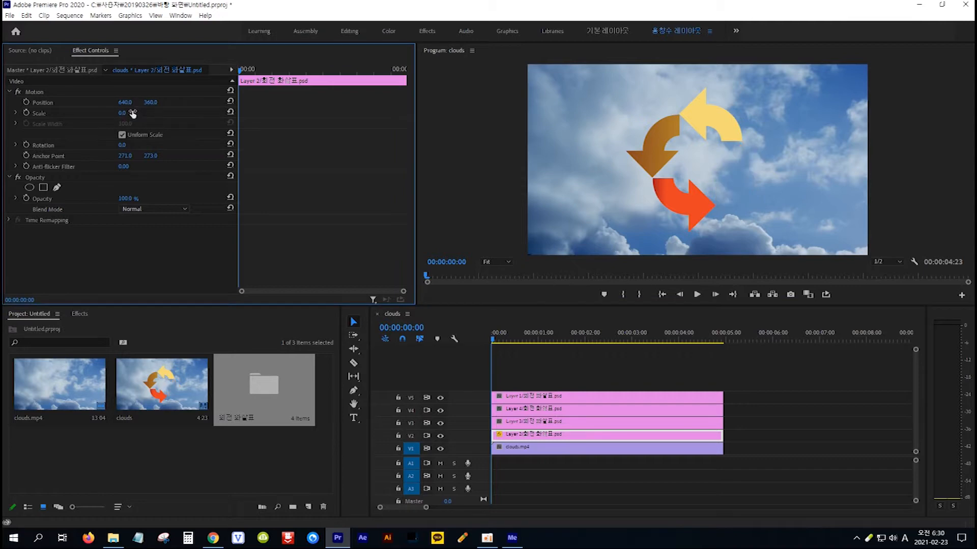
pyautogui.click(26, 114)
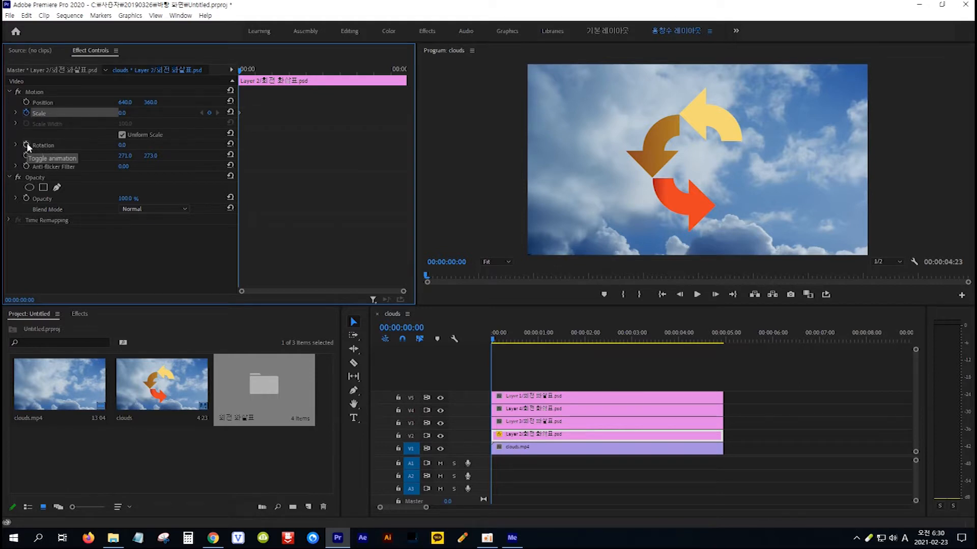
# - Set the Layer 2 clip's Rotation to 300° and start its keyframe animation at the first frame
pyautogui.click(128, 145)
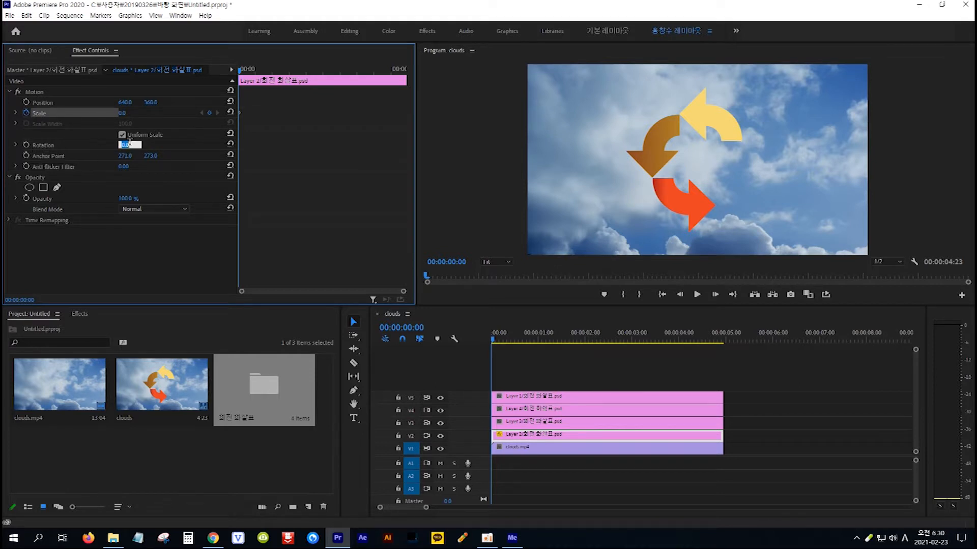
pyautogui.write('300')
pyautogui.press('Return')
pyautogui.click(26, 145)
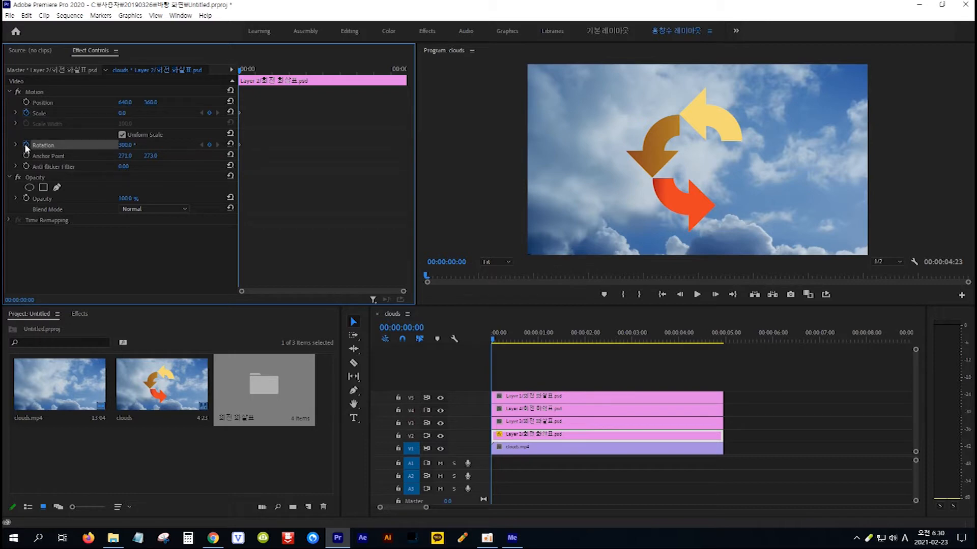
# - At 00:00:00:15, keyframe the Layer 2 clip's Scale at 100 and its Rotation at 0
pyautogui.press('space')
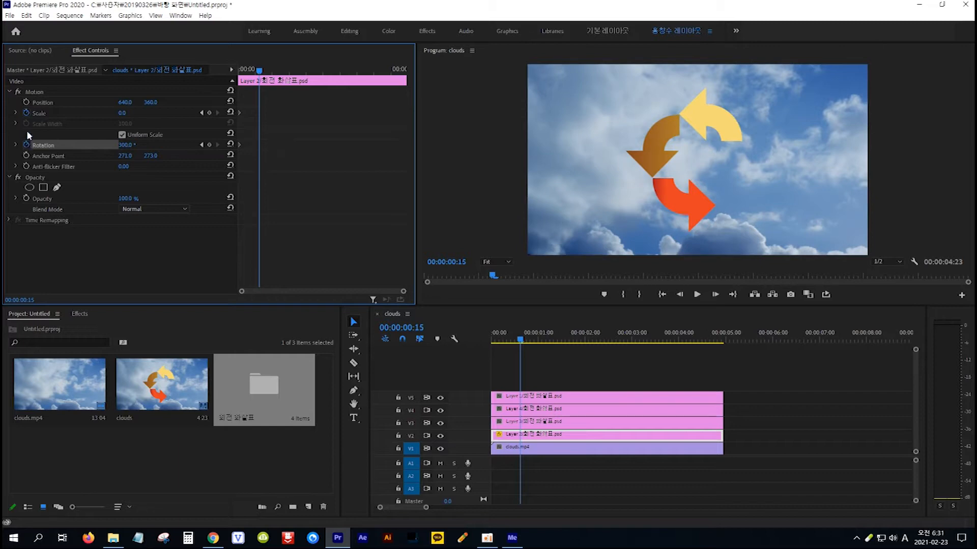
pyautogui.click(131, 111)
pyautogui.write('100')
pyautogui.press('Return')
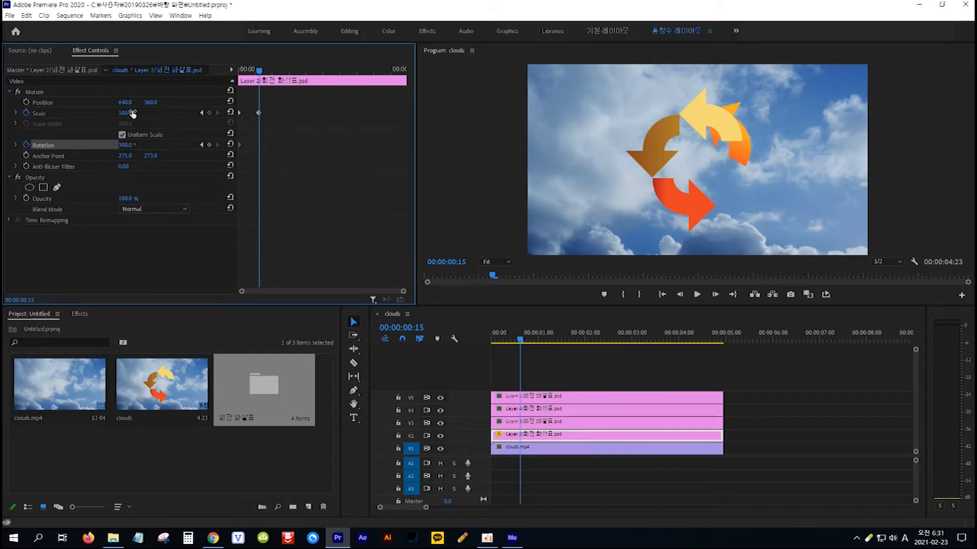
pyautogui.click(129, 145)
pyautogui.write('0')
pyautogui.press('Return')
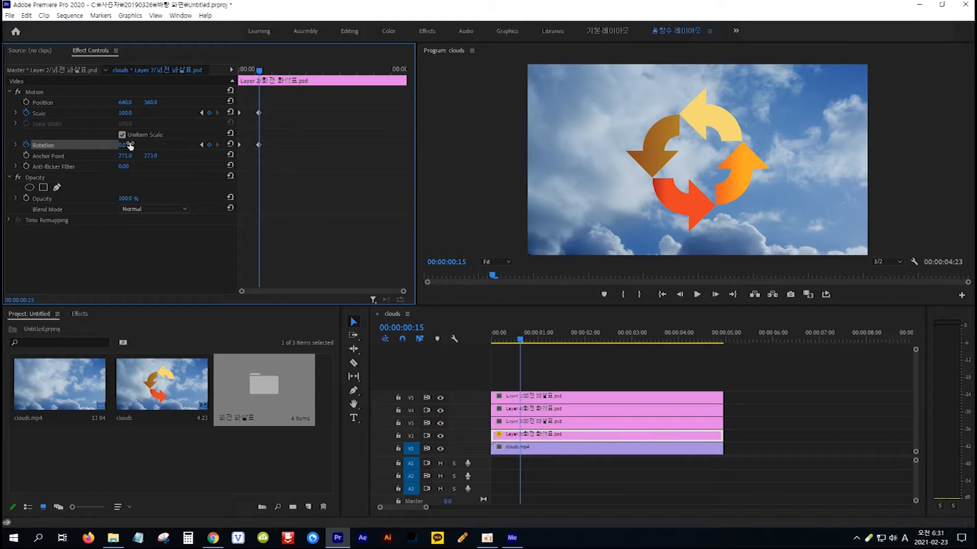
# - Play the Layer 2 arrow's scale and rotation animation from the start of the sequence
pyautogui.press('Home')
pyautogui.press('space')
pyautogui.press('space')
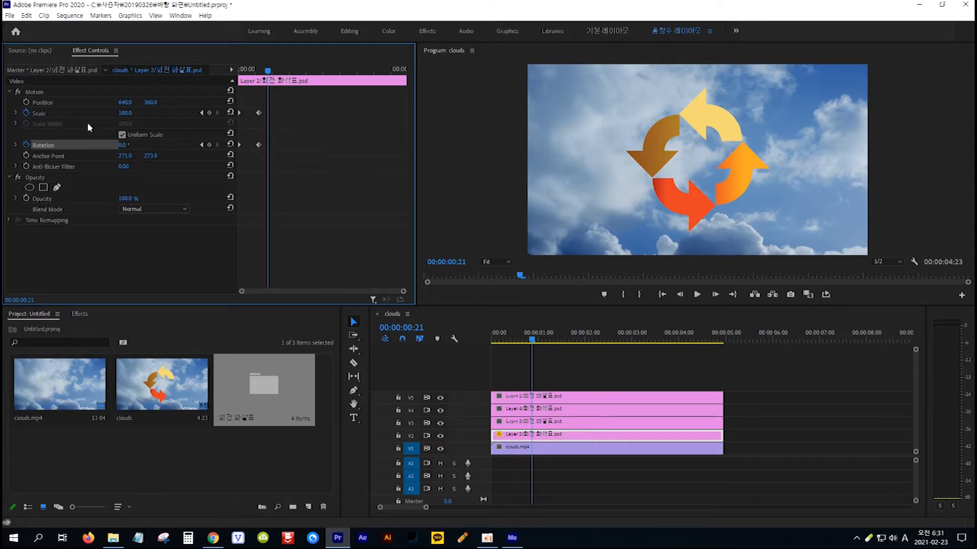
# - Copy the Layer 2 clip's Motion settings to the arrow clips on V3, V4 and V5, and play the combined animation from the start
pyautogui.click(50, 94)
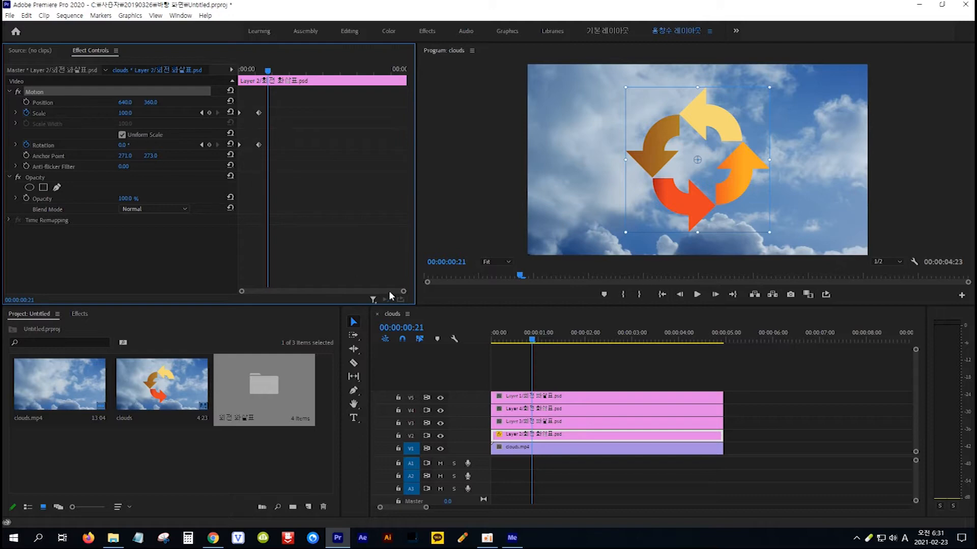
pyautogui.moveTo(737, 382); pyautogui.dragTo(692, 425)
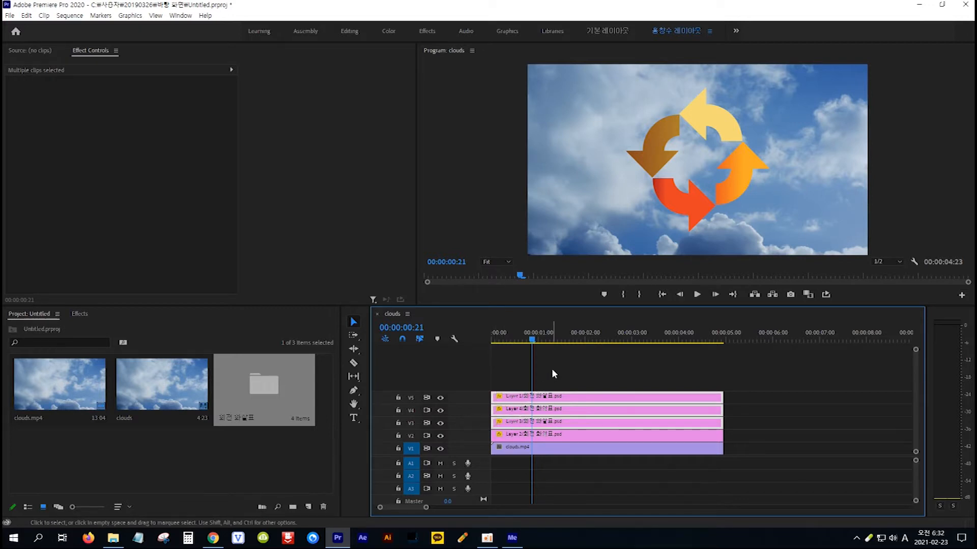
pyautogui.press('Home')
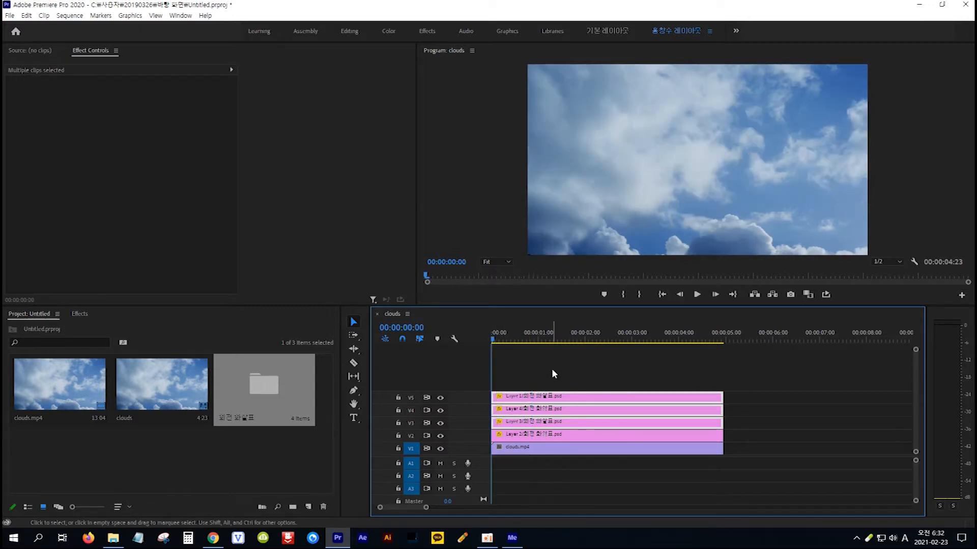
pyautogui.press('space')
pyautogui.press('Home')
pyautogui.press('space')
pyautogui.press('Home')
pyautogui.press('space')
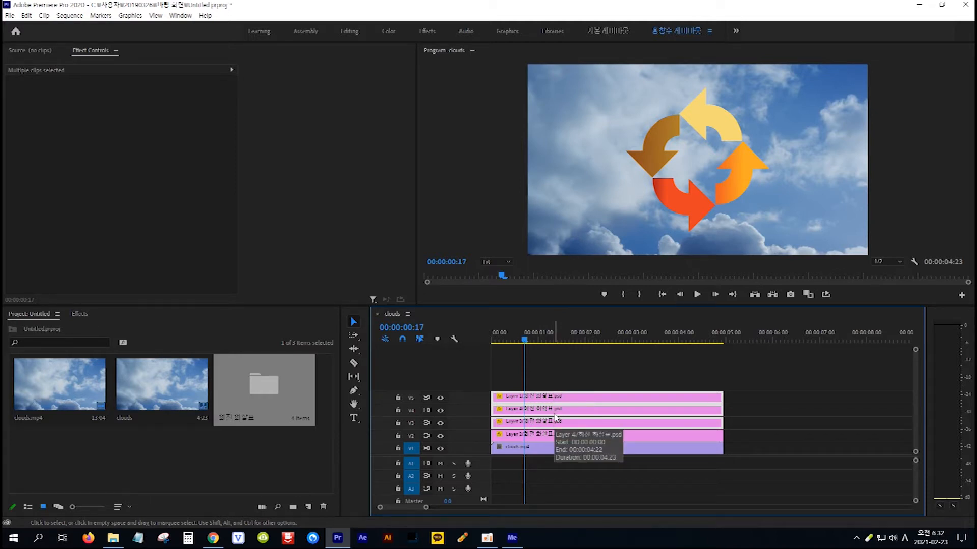
# - Stagger the arrow clips on V3, V4 and V5 so that each starts 3 frames after the clip below
pyautogui.moveTo(555, 417); pyautogui.dragTo(561, 417)
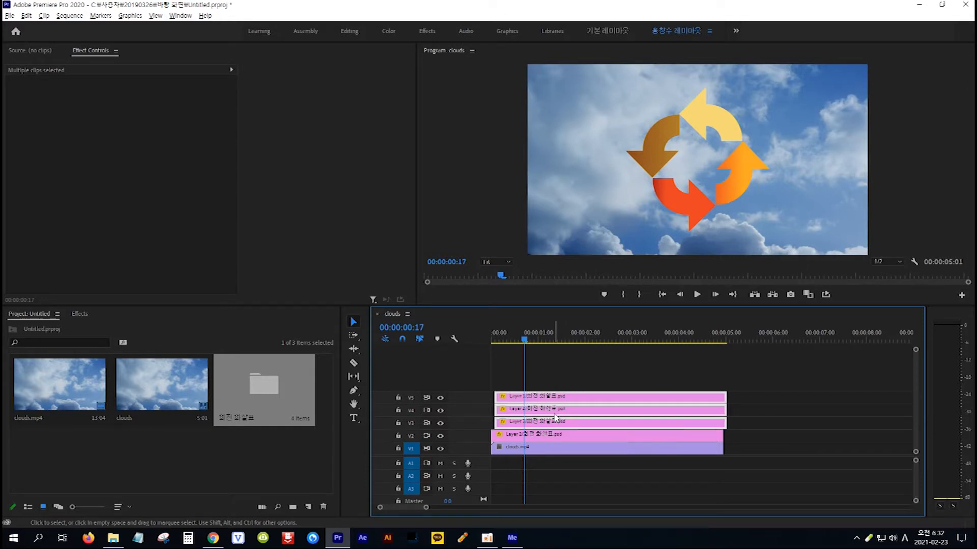
pyautogui.moveTo(590, 376); pyautogui.dragTo(617, 412)
pyautogui.click(610, 389)
pyautogui.click(616, 396)
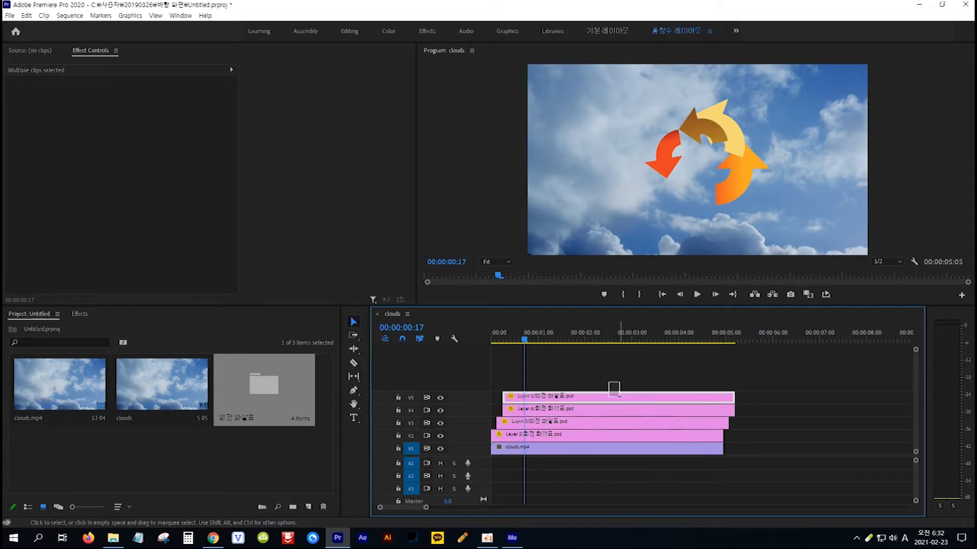
pyautogui.hotkey('alt', 'Right')
pyautogui.hotkey('alt', 'Right')
pyautogui.hotkey('alt', 'Right')
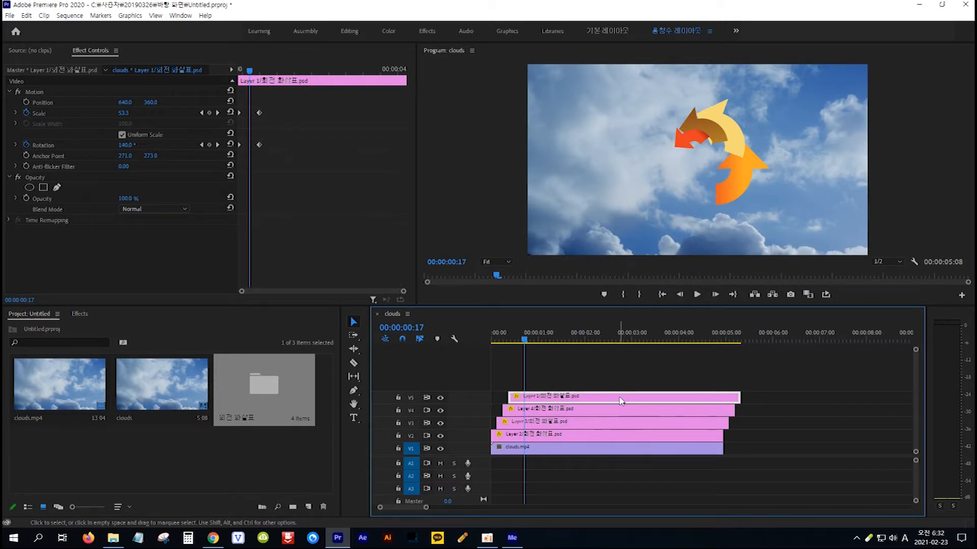
# - Play the staggered arrow animation from the start of the sequence
pyautogui.press('Home')
pyautogui.press('space')
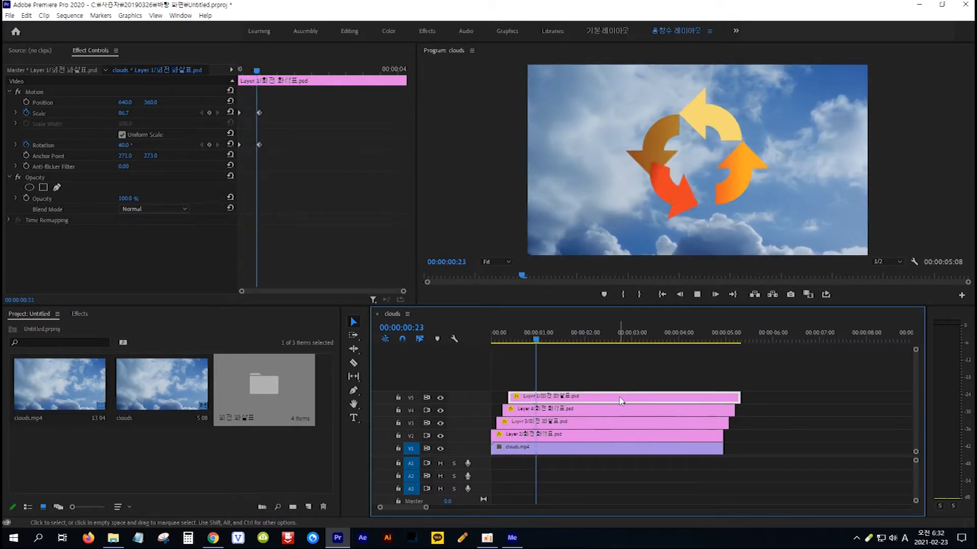
pyautogui.press('space')
pyautogui.press('space')
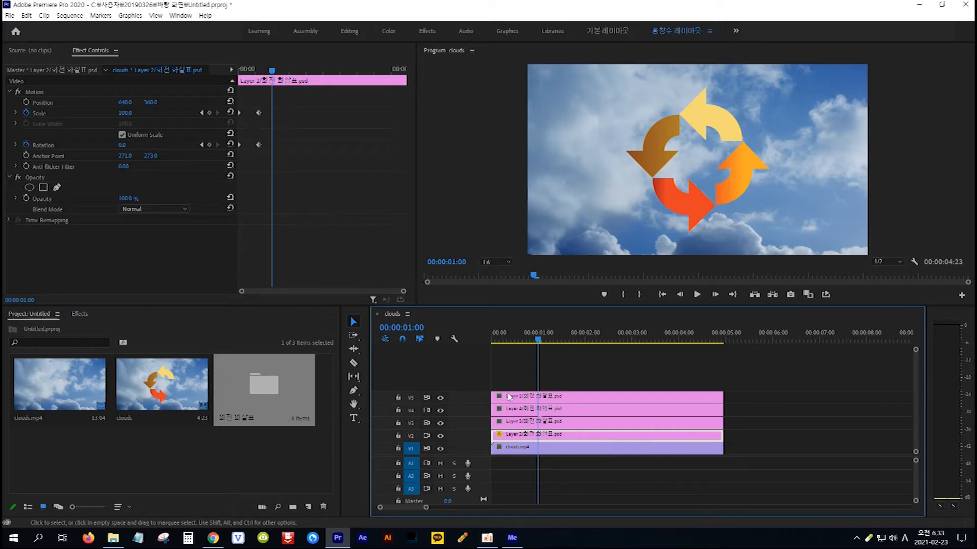
# - Save the Layer 2 clip's Motion effect as a preset named 회전화살표, keeping the Scale type
pyautogui.click(62, 90)
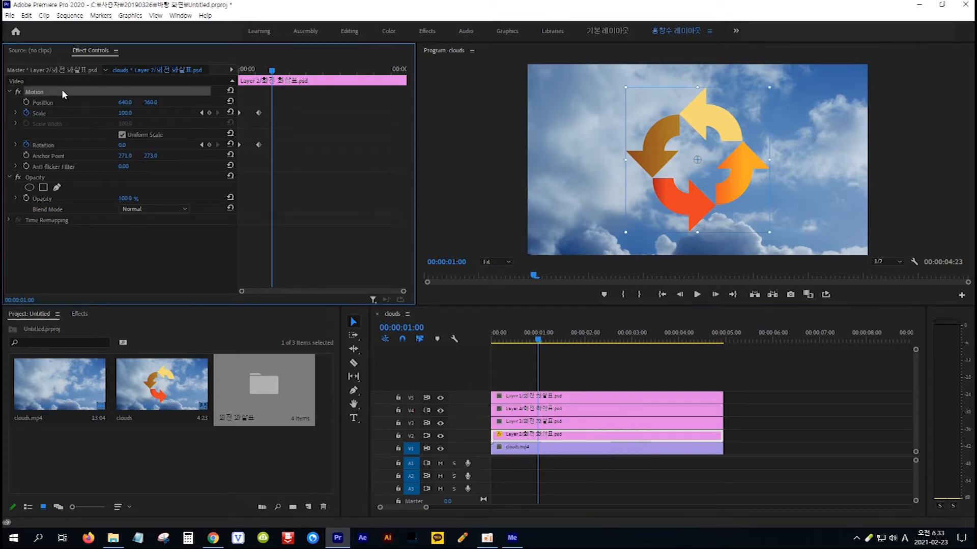
pyautogui.rightClick(62, 90)
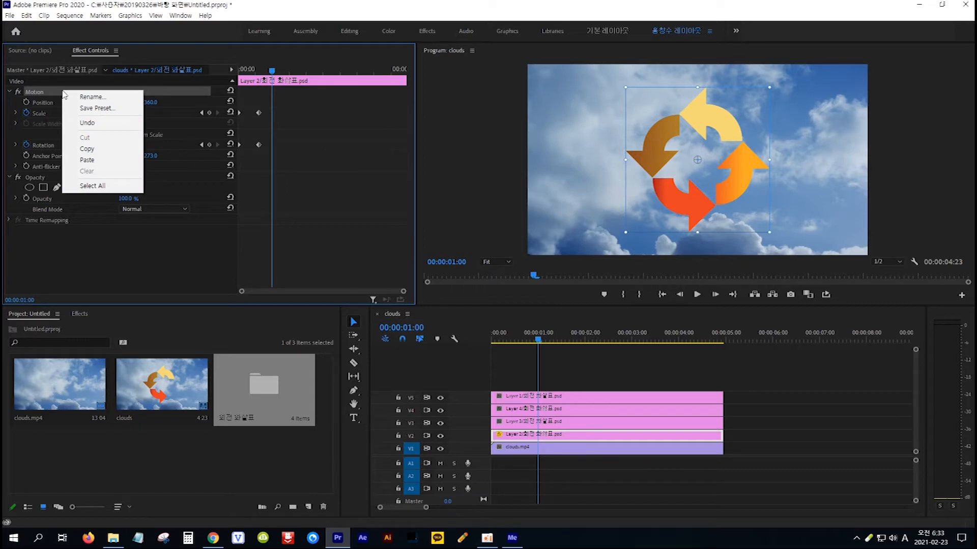
pyautogui.click(126, 112)
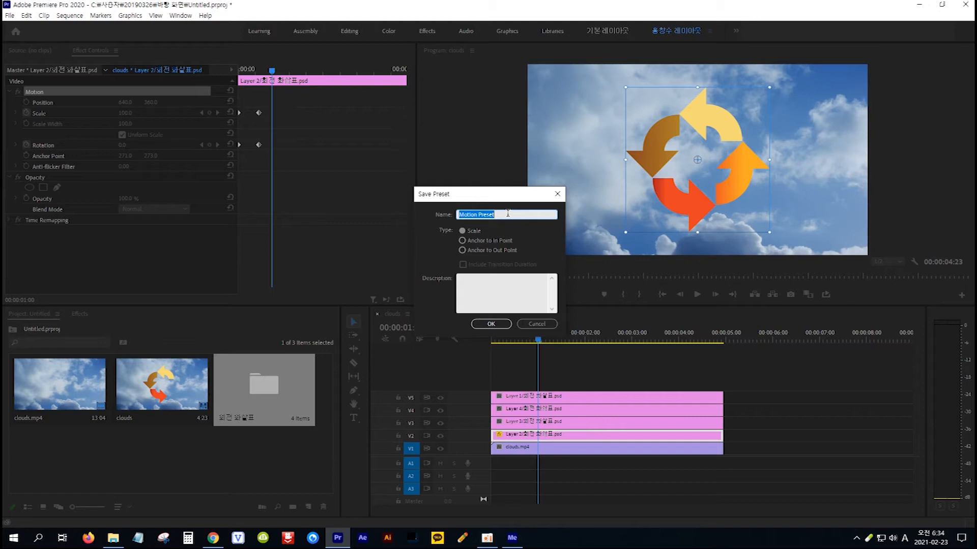
pyautogui.press('Hangul')
pyautogui.write('ㅎ')
pyautogui.write('ㅚ전화')
pyautogui.write('살표')
pyautogui.click(491, 324)
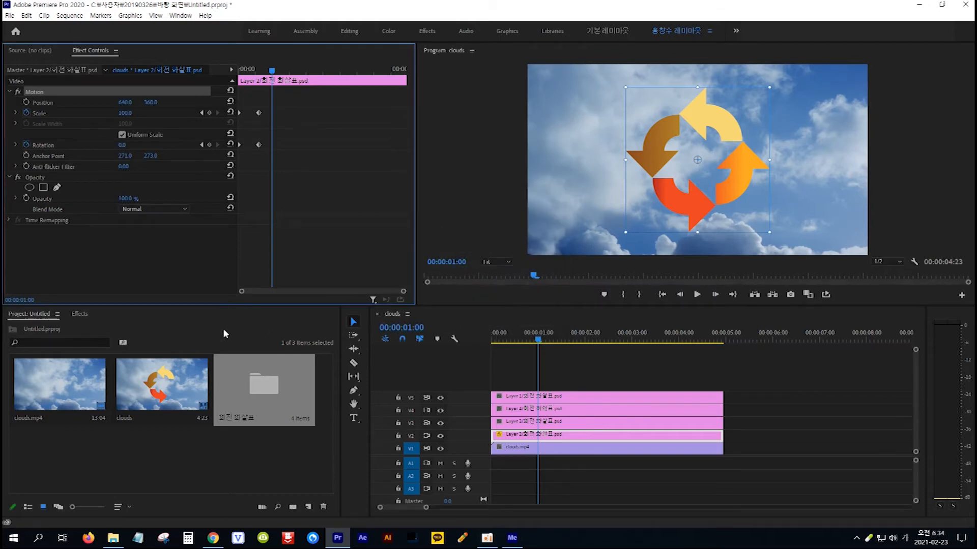
# - Apply the saved 회전화살표 preset to the three arrow clips on V3, V4 and V5 together
pyautogui.click(79, 316)
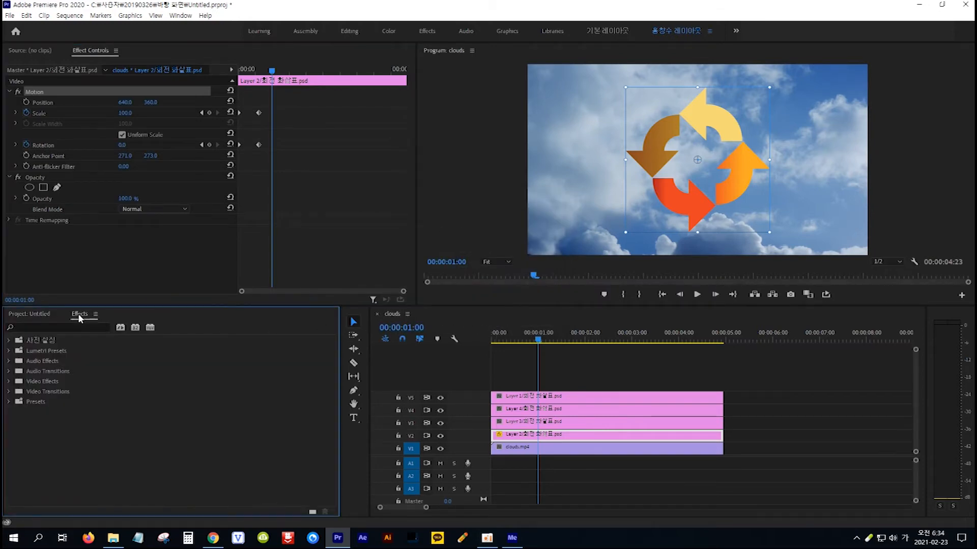
pyautogui.click(8, 340)
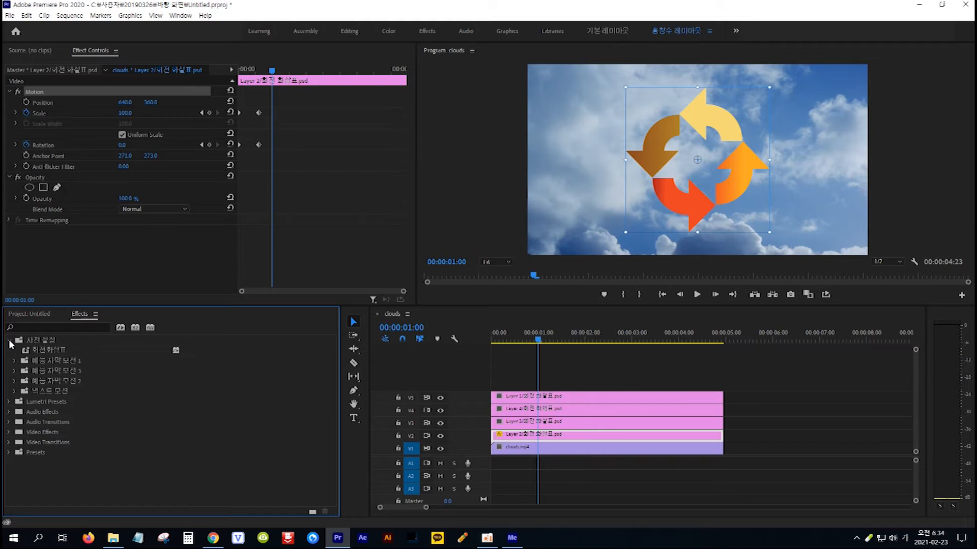
pyautogui.click(41, 350)
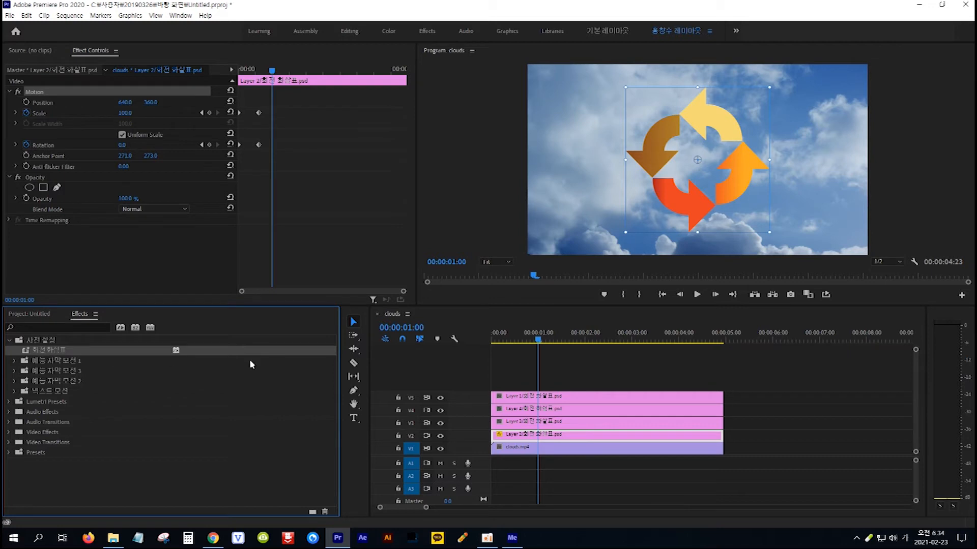
pyautogui.moveTo(740, 377); pyautogui.dragTo(542, 427)
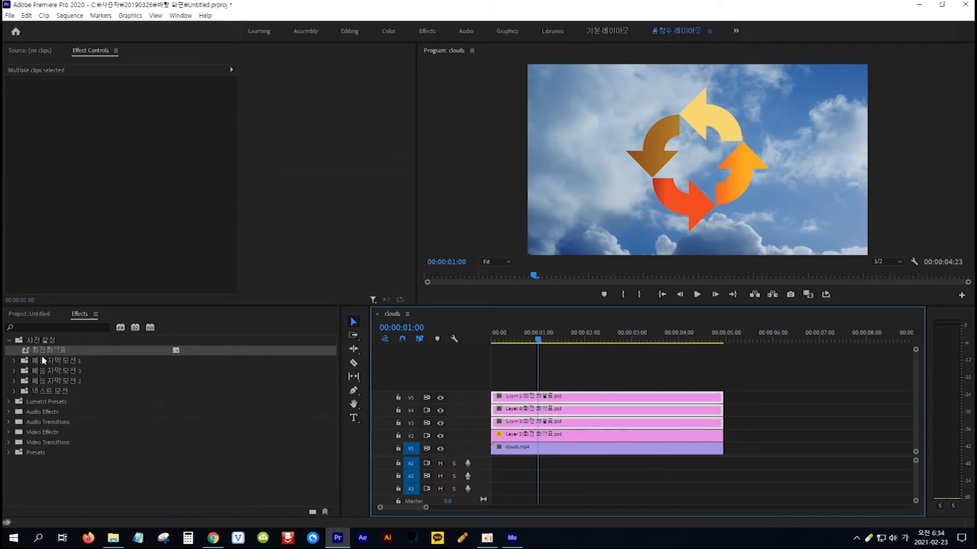
pyautogui.moveTo(25, 352); pyautogui.dragTo(571, 397)
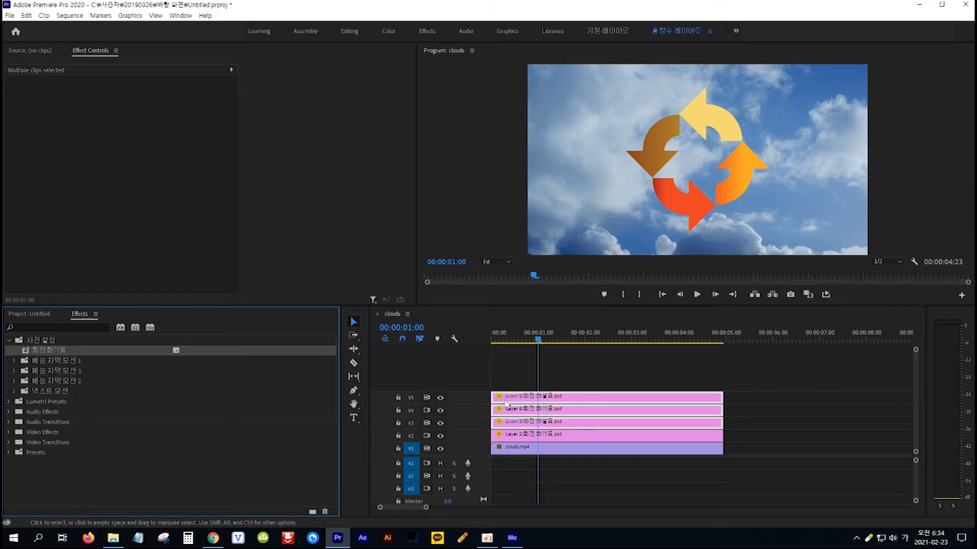
# - Deselect the clips and play the preset animation on all four arrows from the start
pyautogui.click(558, 375)
pyautogui.press('Home')
pyautogui.press('space')
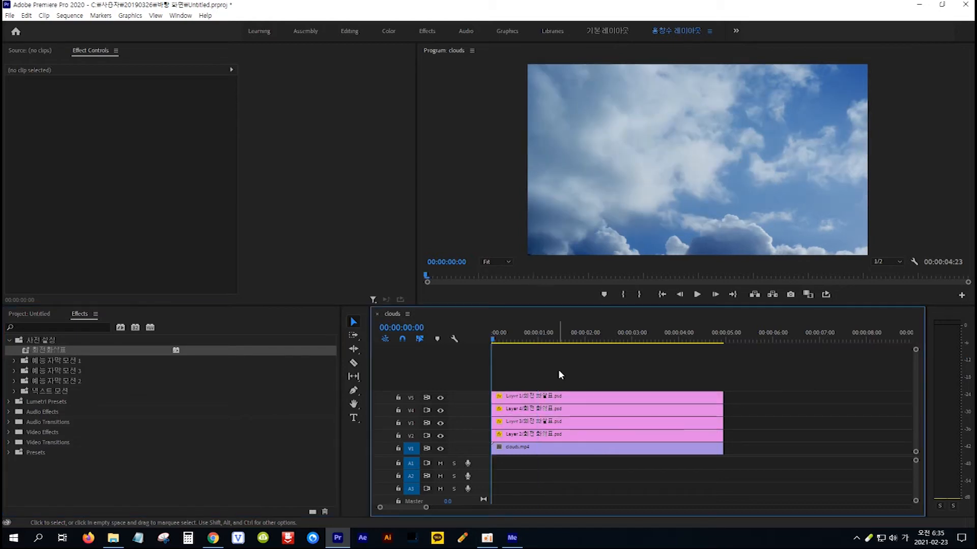
pyautogui.press('space')
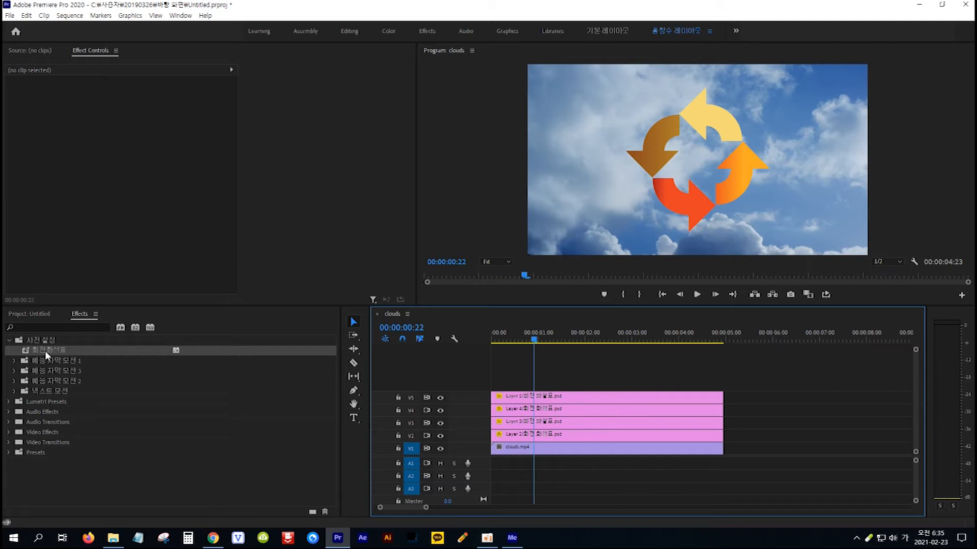
# - Apply the 회전화살표 preset to the clouds.mp4 background clip as well, and play the sequence from the start
pyautogui.moveTo(27, 352); pyautogui.dragTo(512, 453)
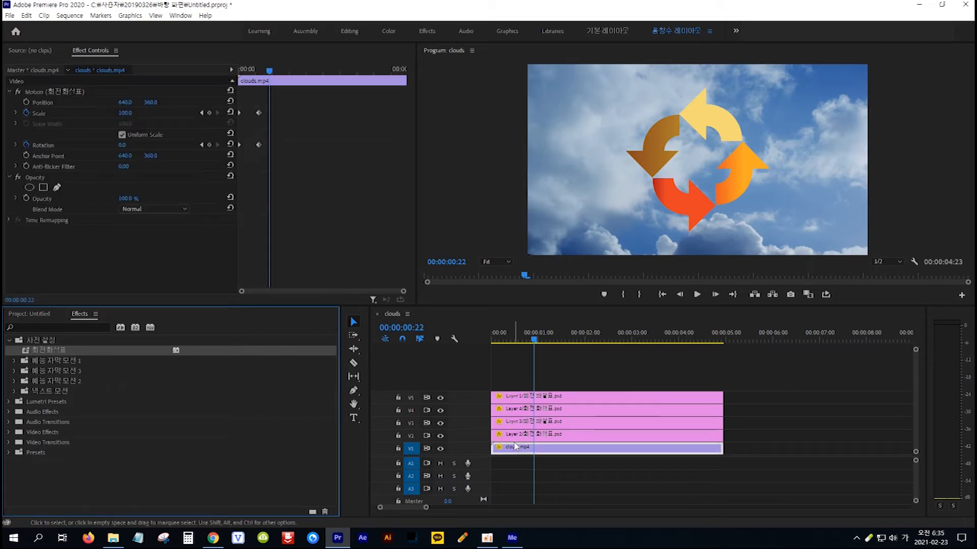
pyautogui.click(591, 358)
pyautogui.press('Home')
pyautogui.press('space')
pyautogui.press('space')
pyautogui.press('Home')
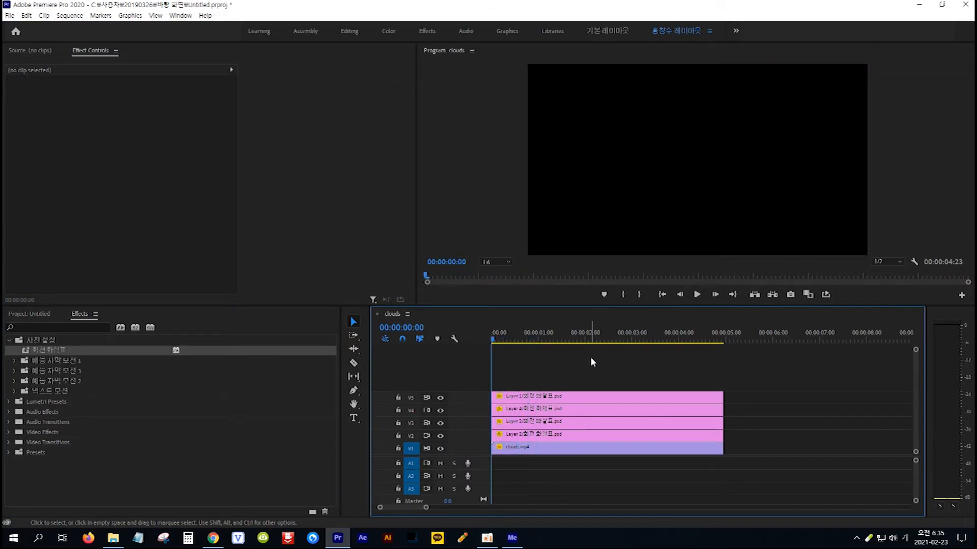
pyautogui.press('space')
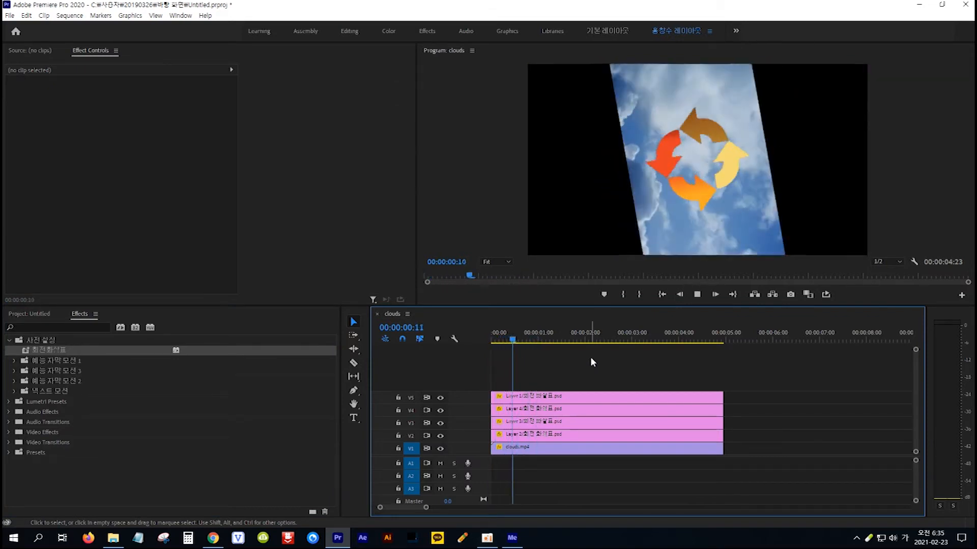
pyautogui.press('space')
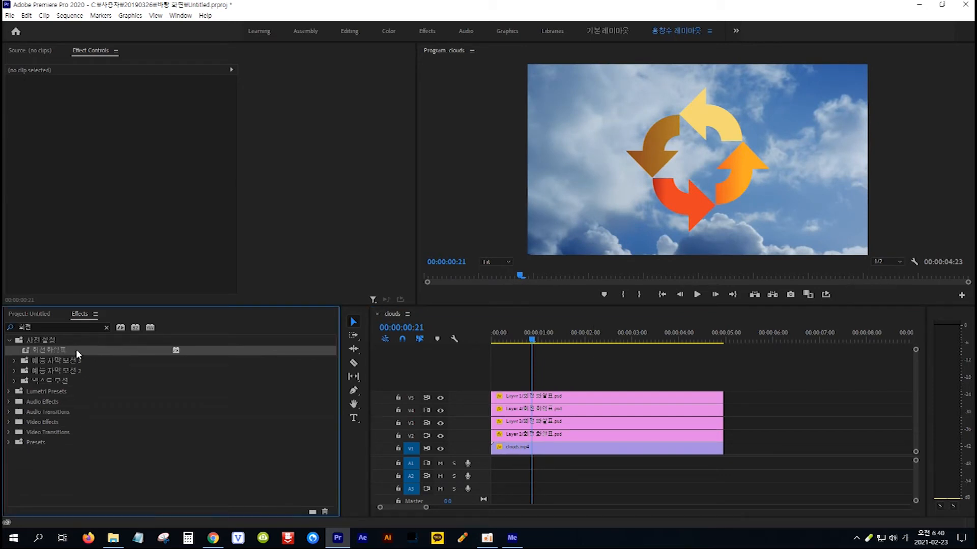
# - Export the 회전화살표 preset to the desktop as a Premiere Pro preset file named 회전 화살표
pyautogui.rightClick(75, 349)
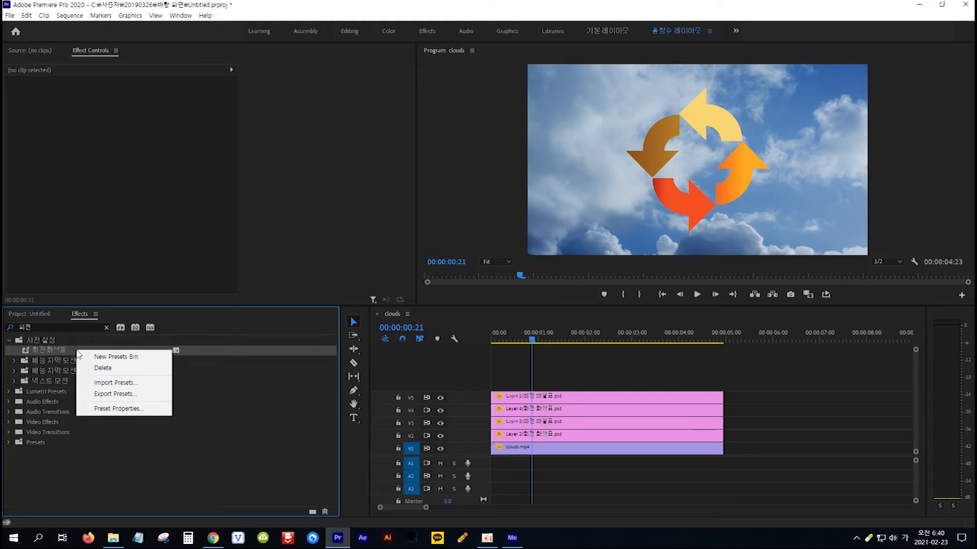
pyautogui.click(136, 395)
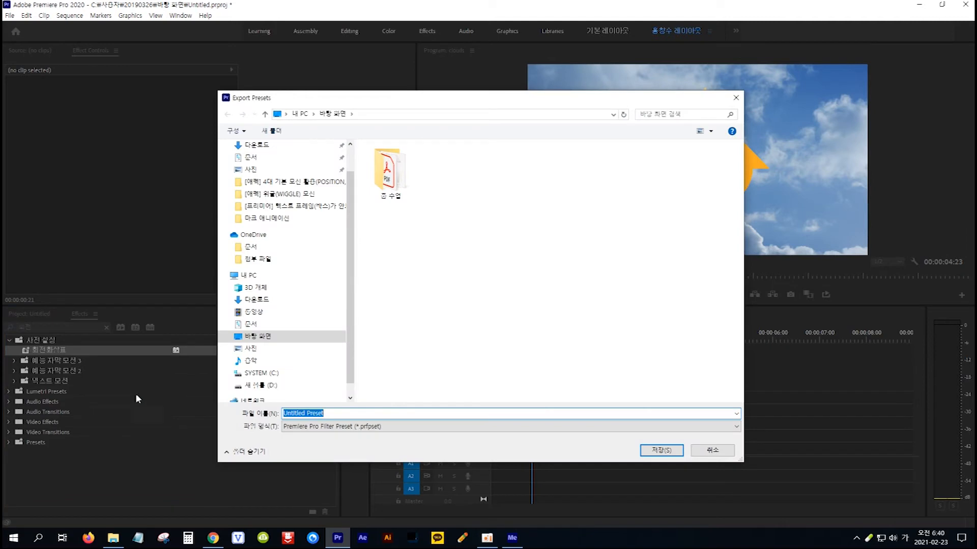
pyautogui.click(257, 337)
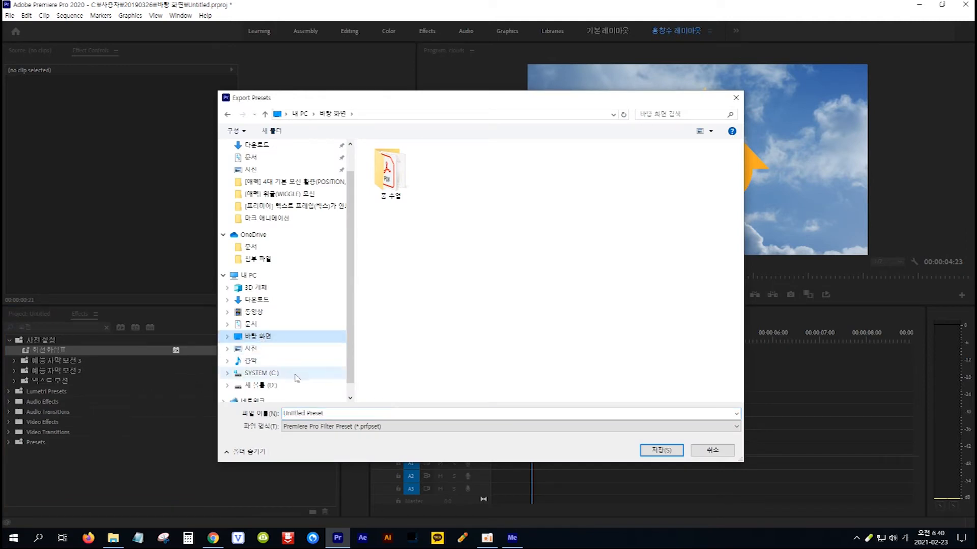
pyautogui.moveTo(336, 413); pyautogui.dragTo(267, 415)
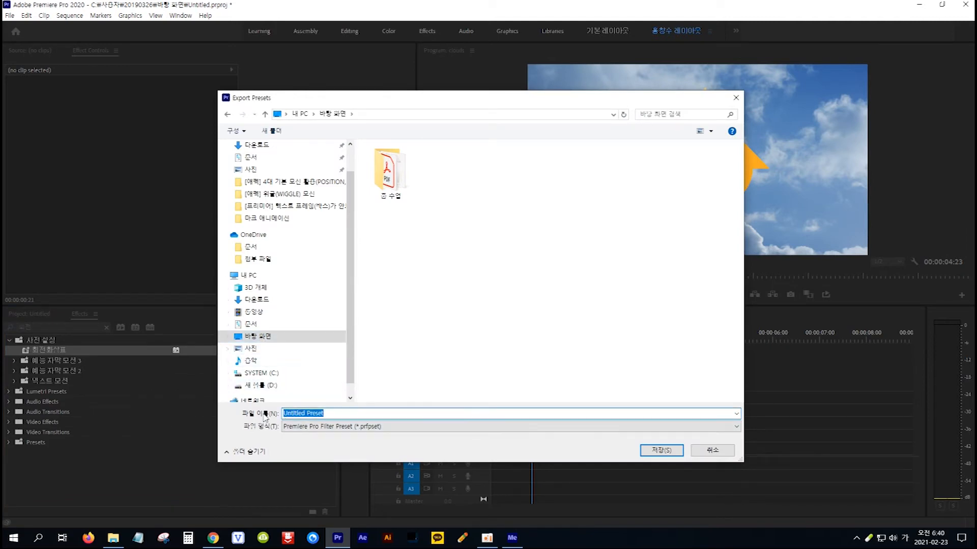
pyautogui.write('회')
pyautogui.write('전 화사')
pyautogui.write('ㄹ표')
pyautogui.click(669, 454)
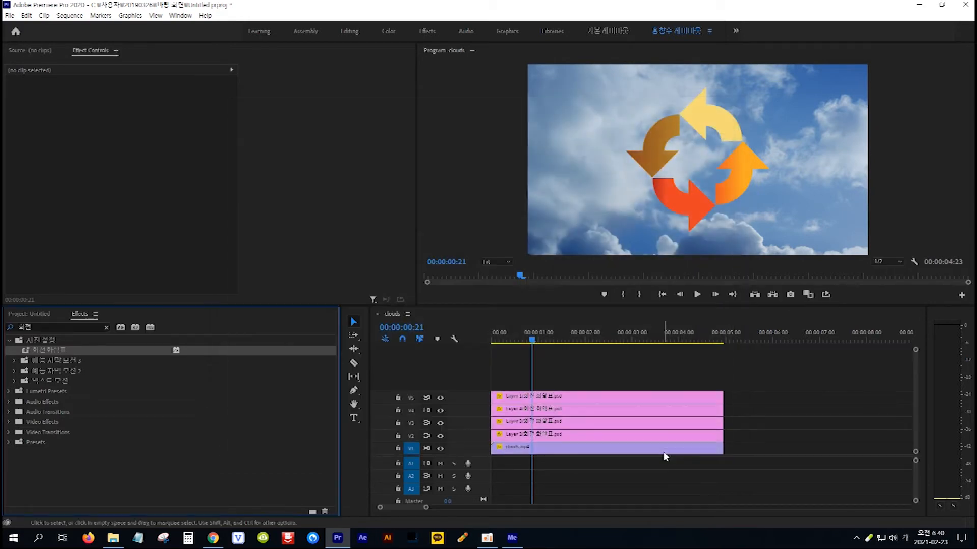
# - Switch to the desktop, check the exported 회전 화살표.prfpset file there, and return to Premiere Pro
pyautogui.click(919, 7)
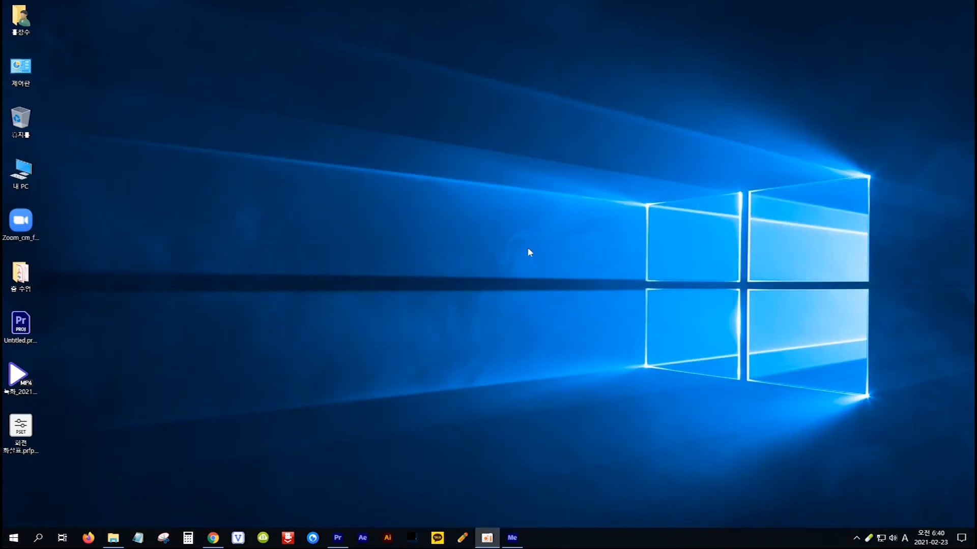
pyautogui.click(23, 433)
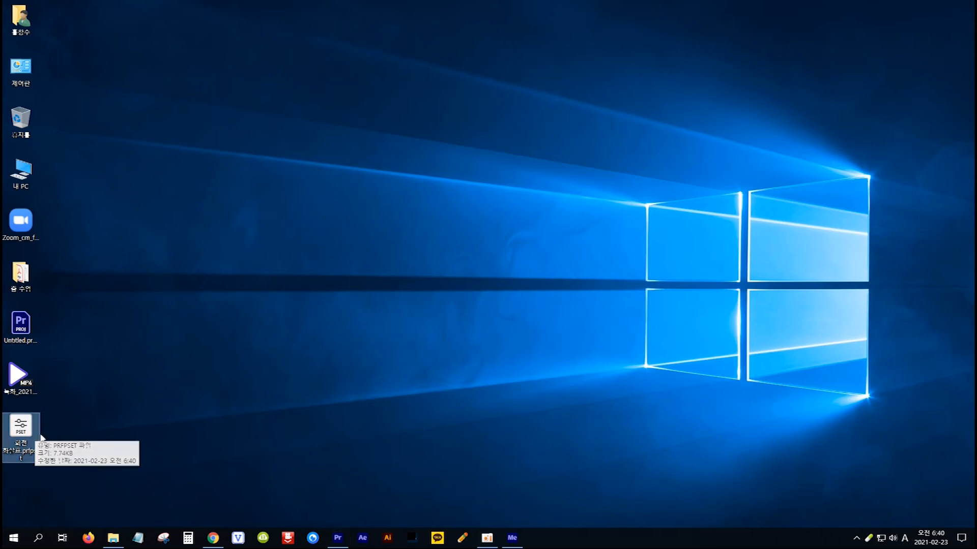
pyautogui.click(340, 540)
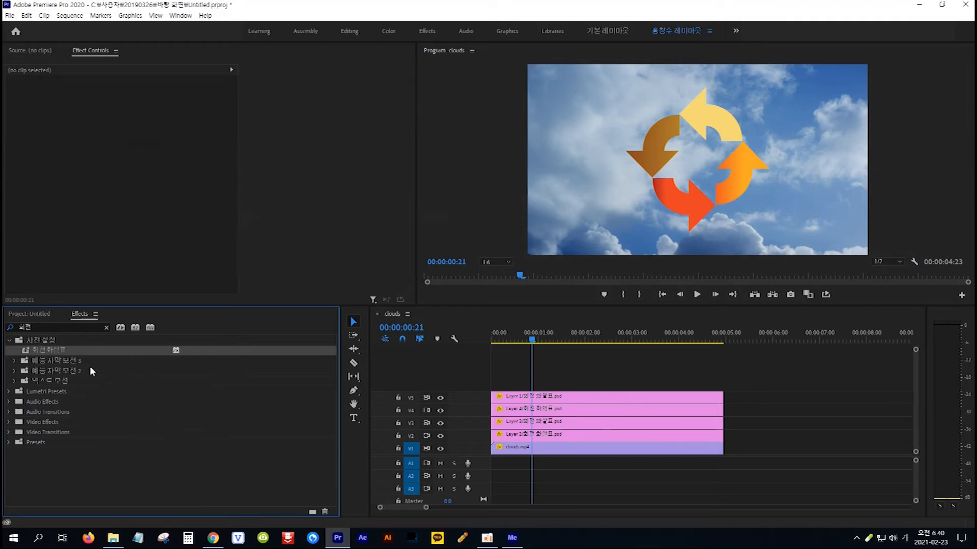
# - Delete the 회전화살표 preset from the 사전 설정 bin
pyautogui.rightClick(51, 354)
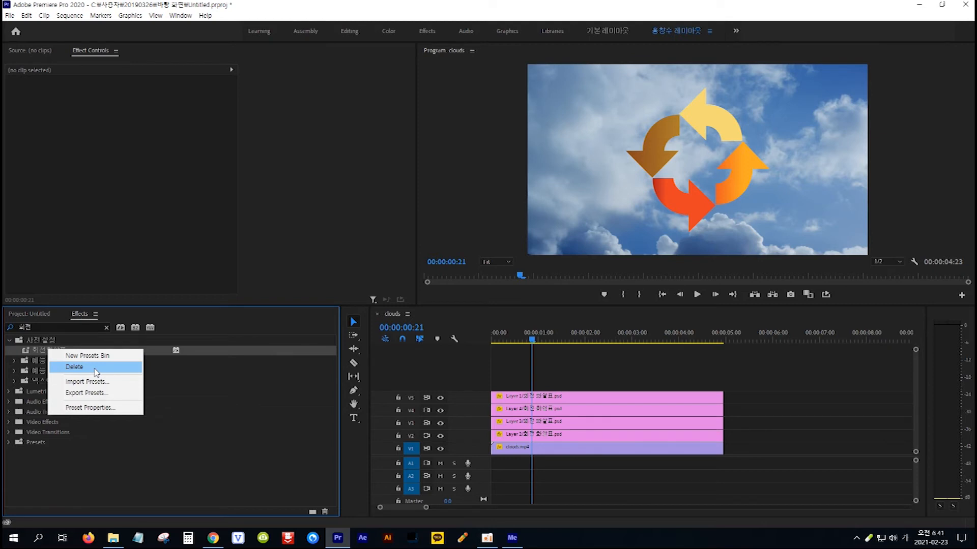
pyautogui.click(74, 366)
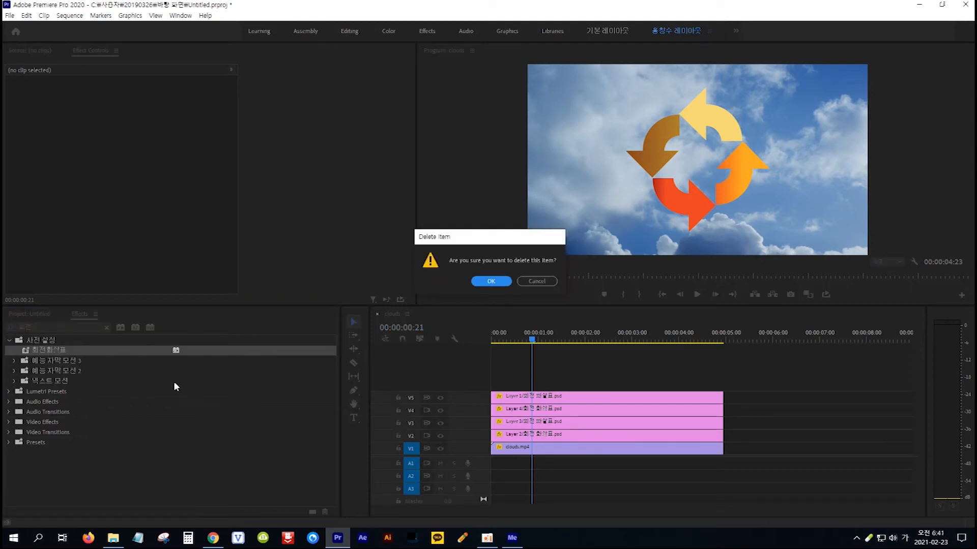
pyautogui.click(488, 282)
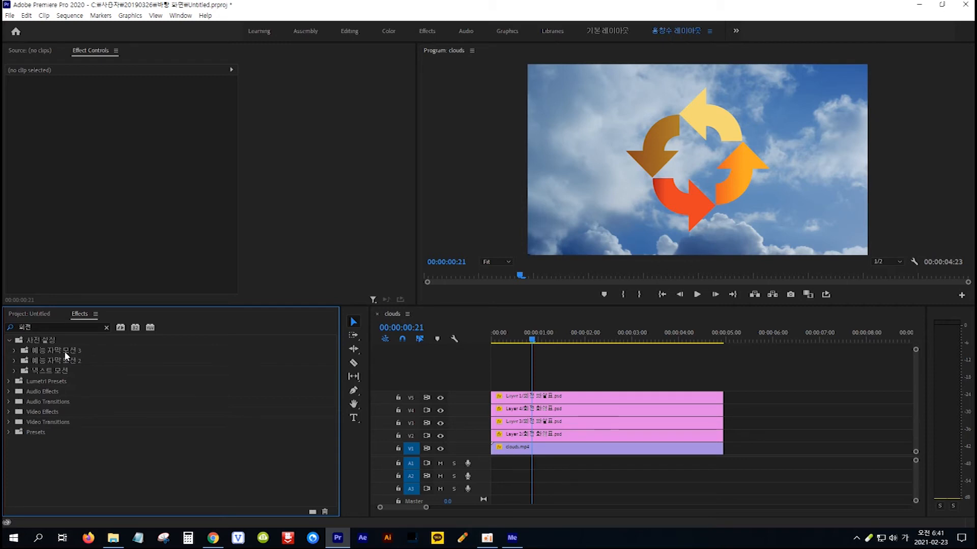
# - Import the 회전 화살표.prfpset file from the desktop into the 사전 설정 presets bin
pyautogui.rightClick(51, 341)
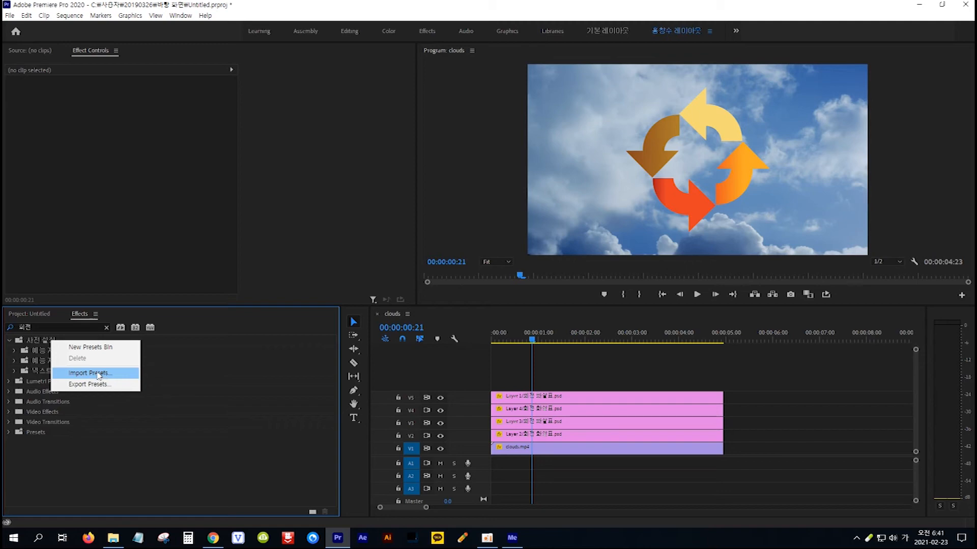
pyautogui.click(118, 374)
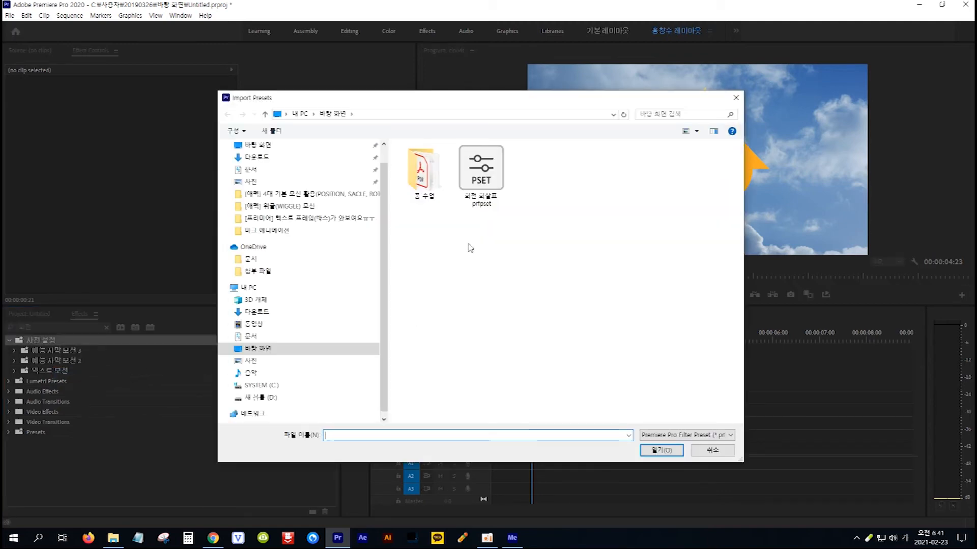
pyautogui.click(480, 176)
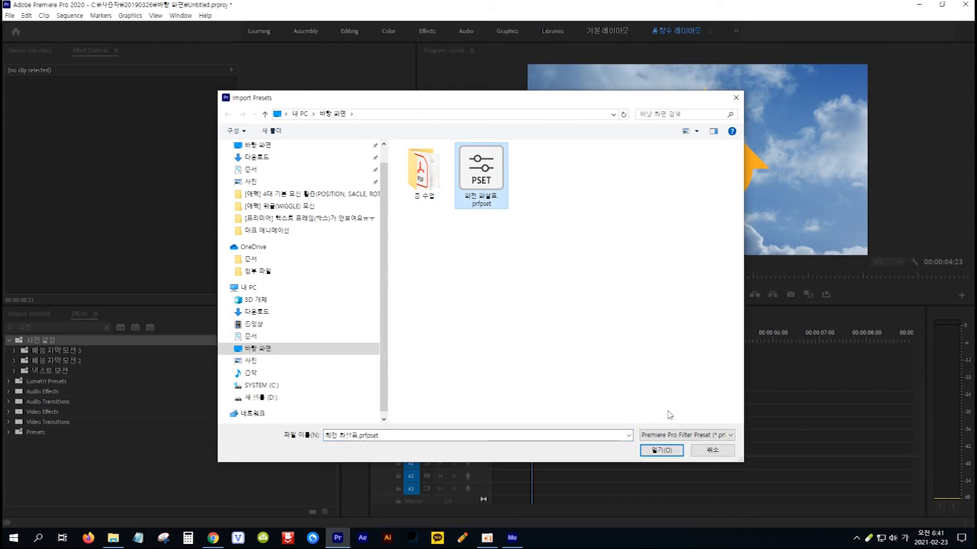
pyautogui.click(663, 452)
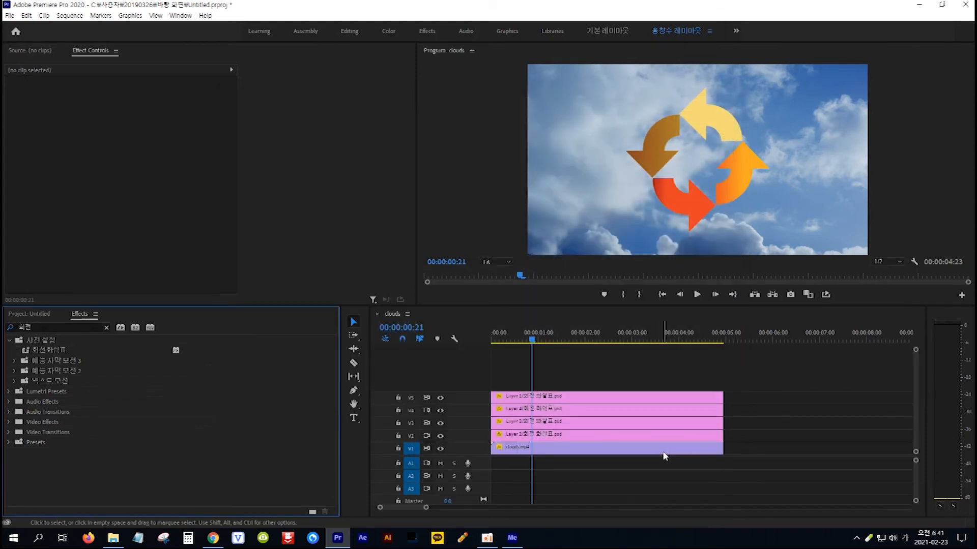
pyautogui.click(53, 350)
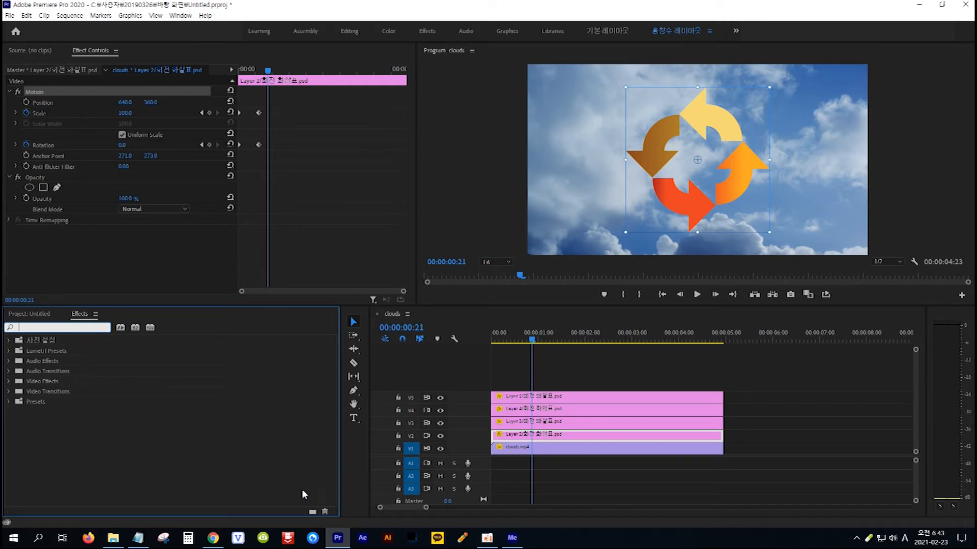
# - Copy the word wave from the Notepad note and search the effects for it to find Wave Warp
pyautogui.click(140, 541)
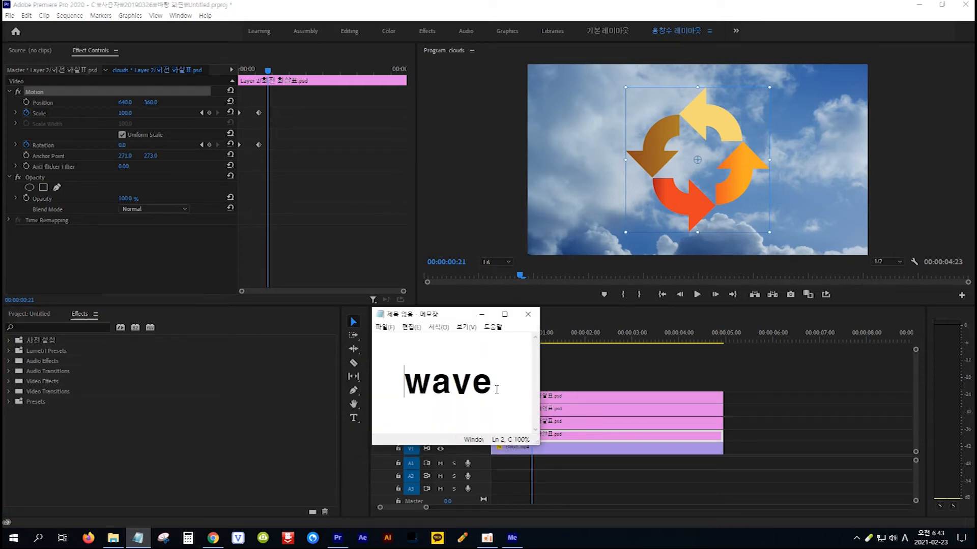
pyautogui.moveTo(497, 389); pyautogui.dragTo(410, 384)
pyautogui.hotkey('ctrl', 'c')
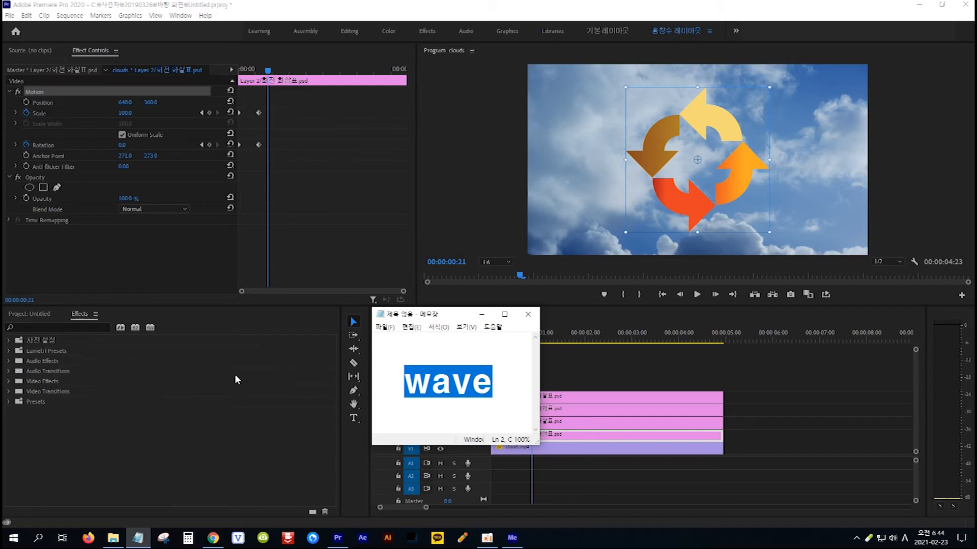
pyautogui.click(97, 327)
pyautogui.hotkey('ctrl', 'v')
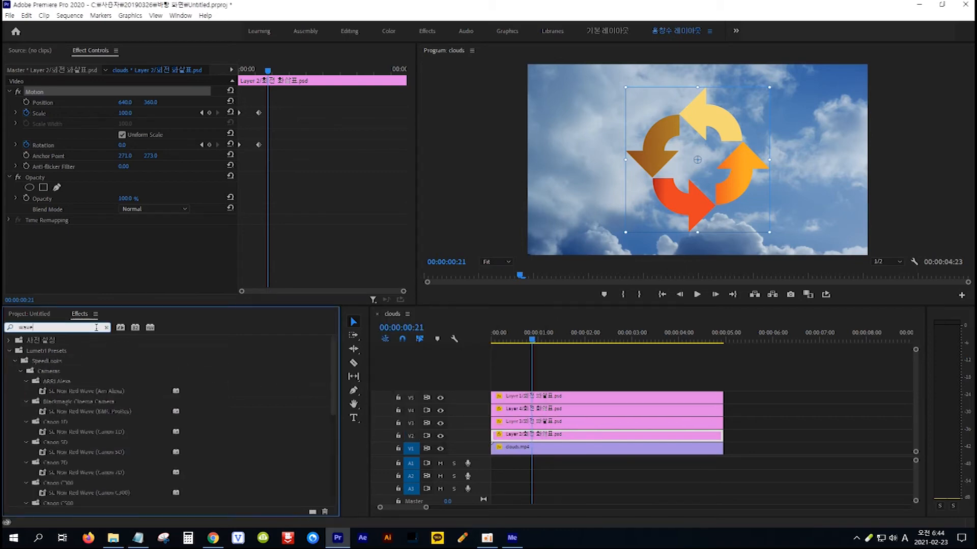
pyautogui.scroll(-10, 264, 405)
pyautogui.scroll(-1, 264, 410)
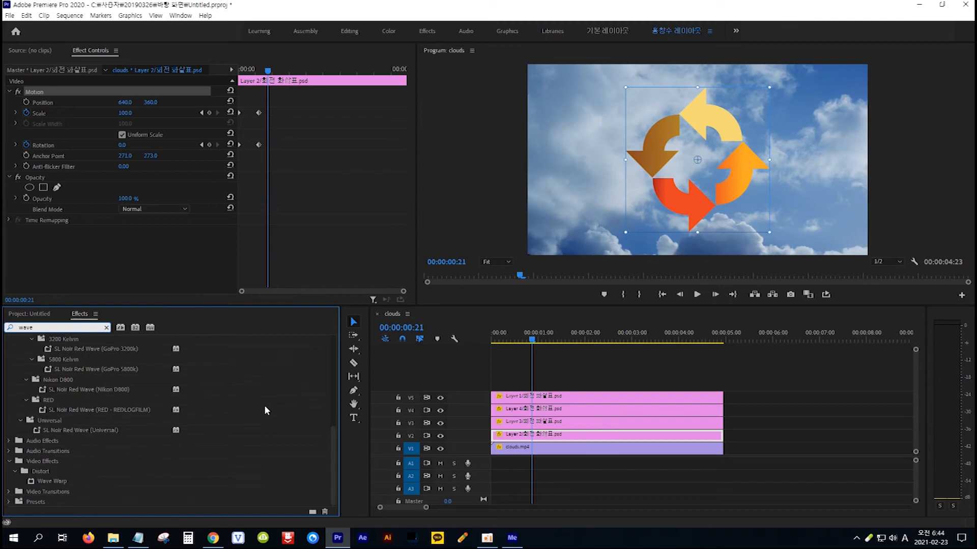
# - Apply the Wave Warp effect to the four arrow clips on V2 to V5 together
pyautogui.click(59, 480)
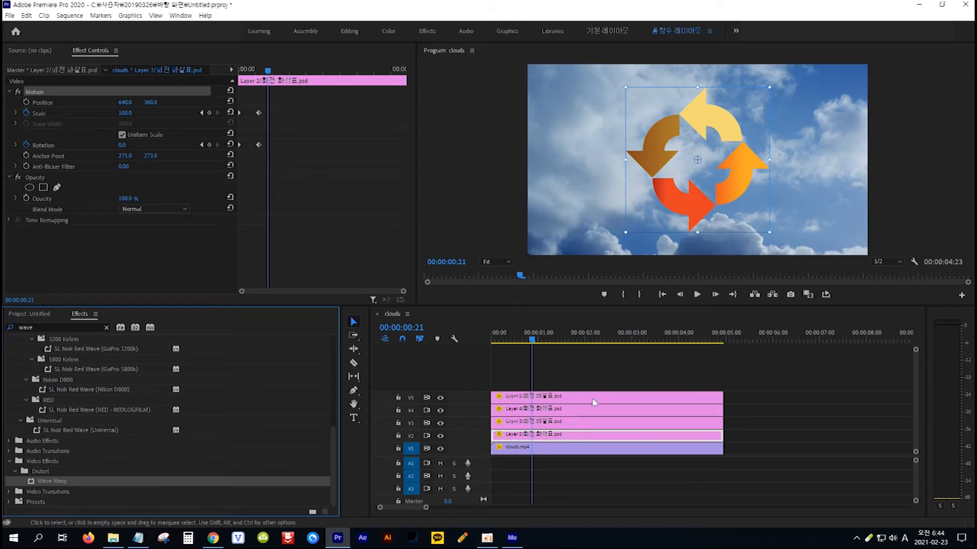
pyautogui.click(734, 390)
pyautogui.moveTo(740, 385); pyautogui.dragTo(585, 434)
pyautogui.moveTo(584, 439); pyautogui.dragTo(583, 438)
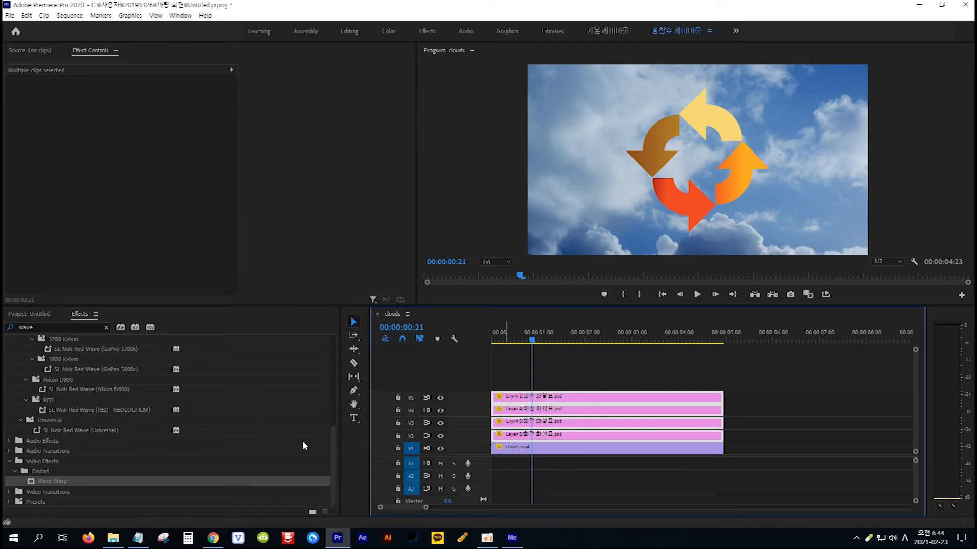
pyautogui.moveTo(30, 481); pyautogui.dragTo(537, 410)
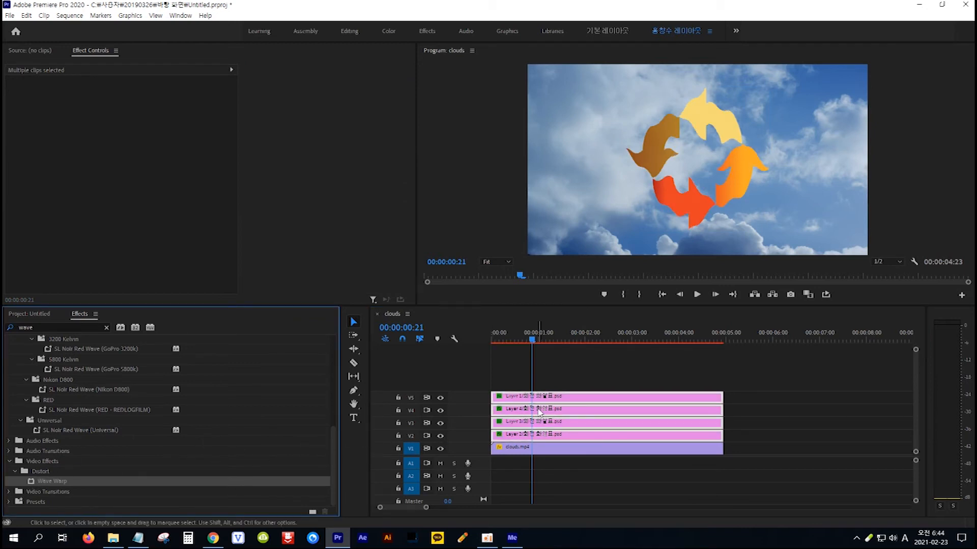
# - Deselect the clips and play the Wave Warp animation on the arrows from the start of the sequence
pyautogui.click(553, 371)
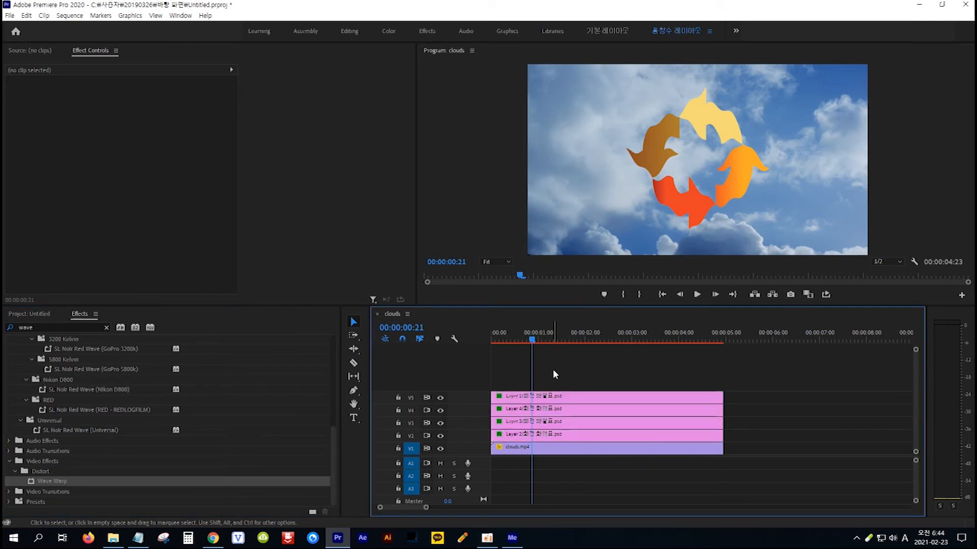
pyautogui.press('space')
pyautogui.press('space')
pyautogui.press('Home')
pyautogui.press('space')
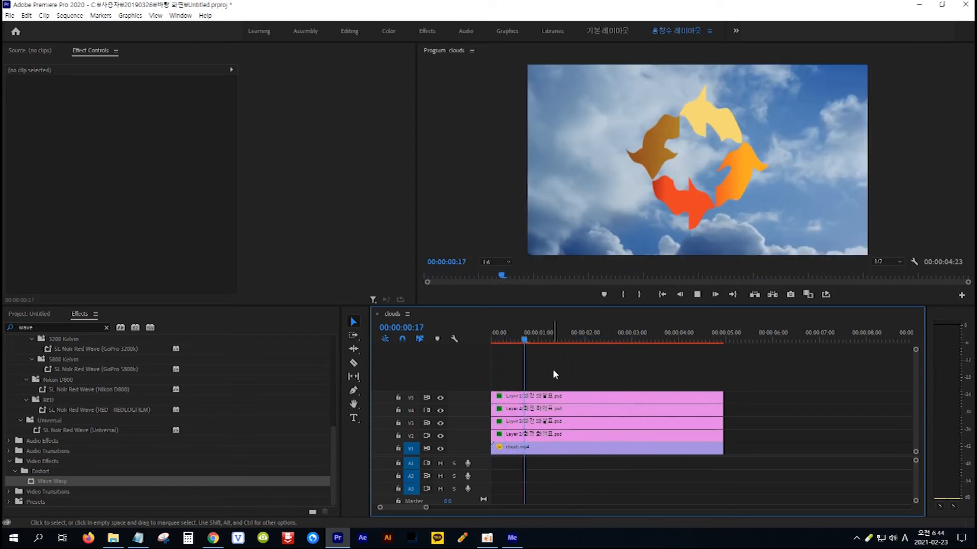
pyautogui.press('space')
# - Save the Layer 2 clip's Motion and Wave Warp effects together as a preset named 회전 꿀렁임, and reveal it in the 사전 설정 bin
pyautogui.click(526, 436)
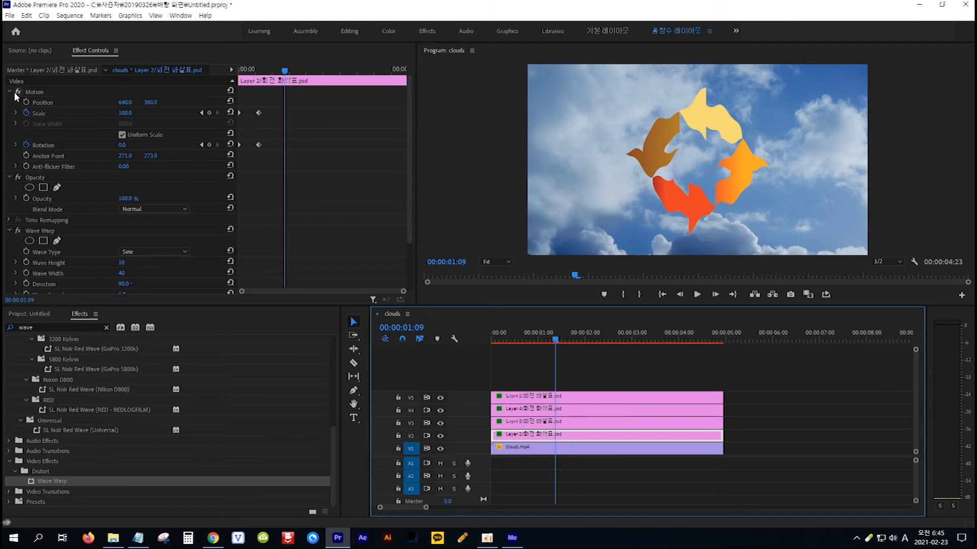
pyautogui.click(53, 91)
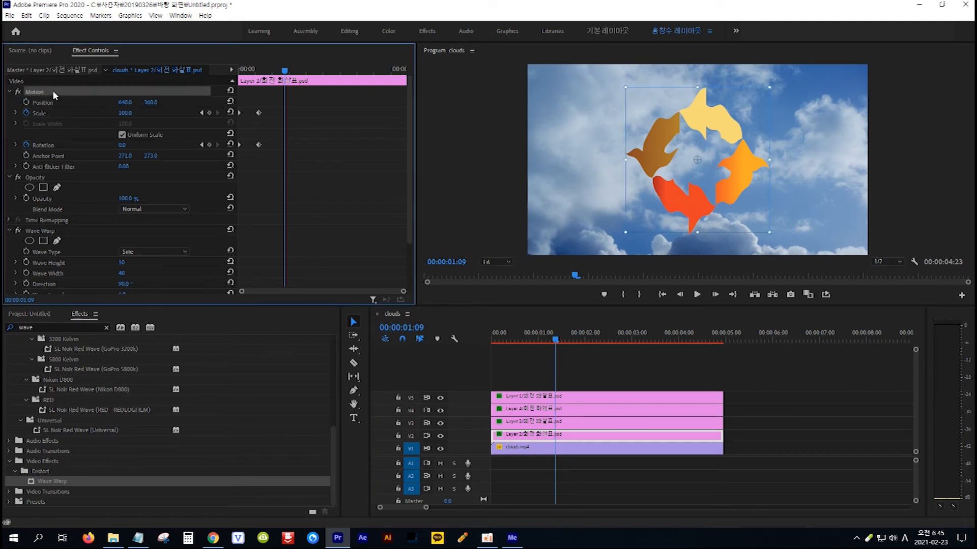
pyautogui.click(66, 231)
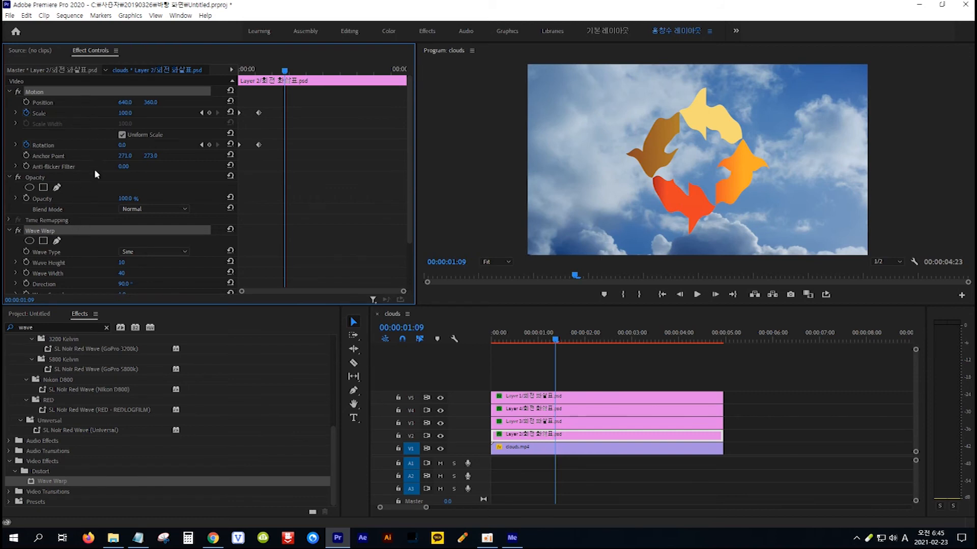
pyautogui.rightClick(83, 233)
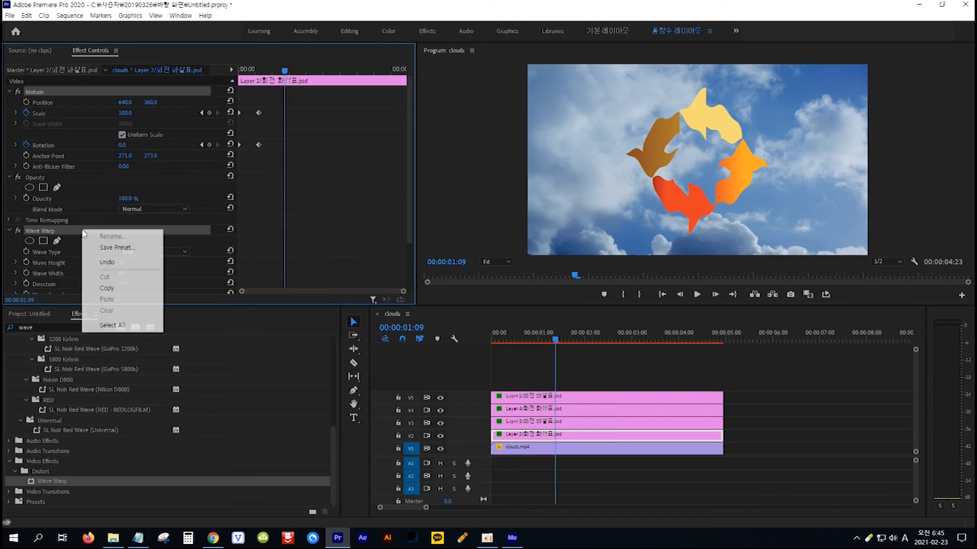
pyautogui.click(129, 248)
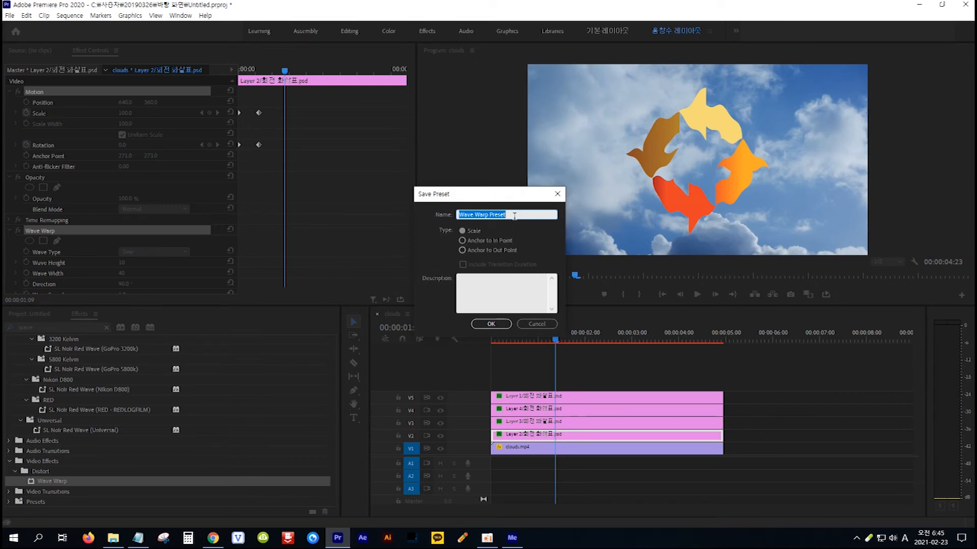
pyautogui.press('Hangul')
pyautogui.write('회전 물결')
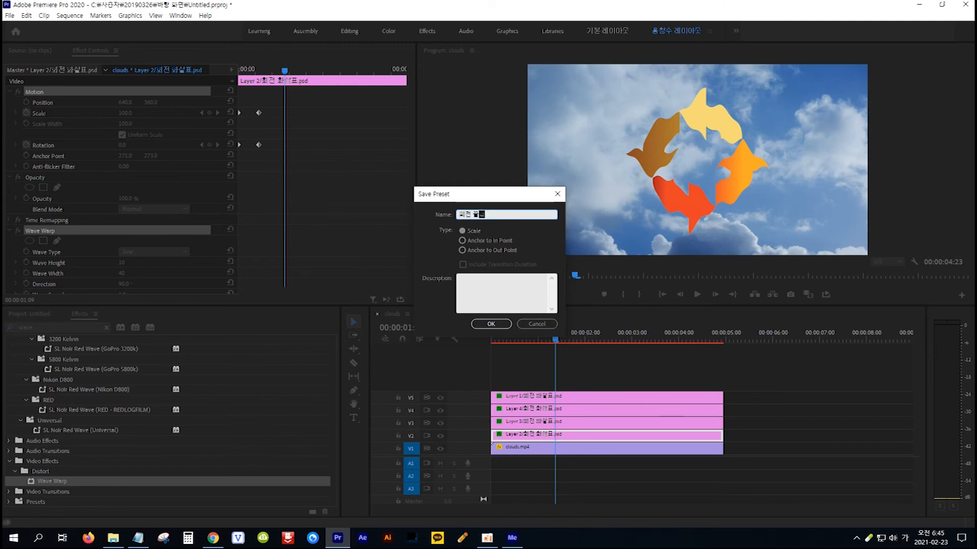
pyautogui.write('효과')
pyautogui.click(498, 325)
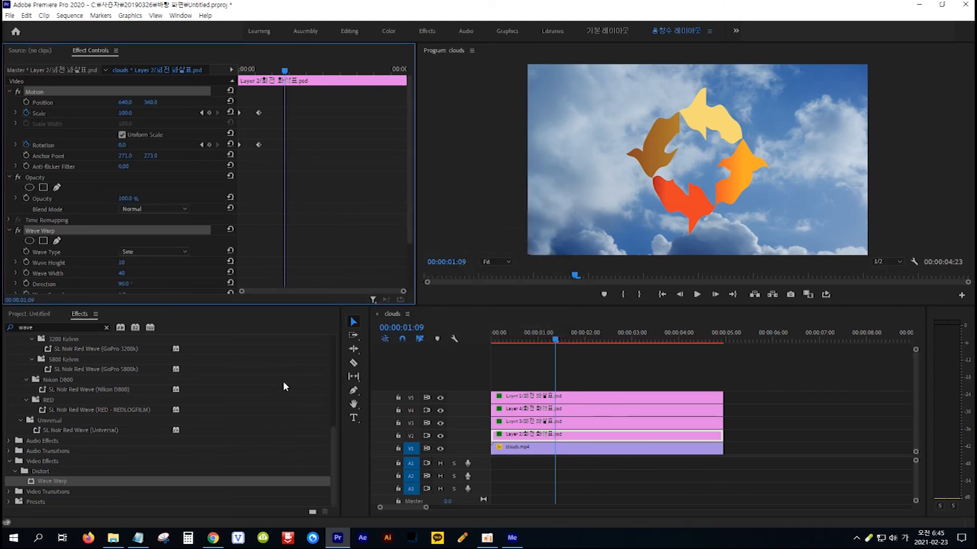
pyautogui.scroll(10, 283, 387)
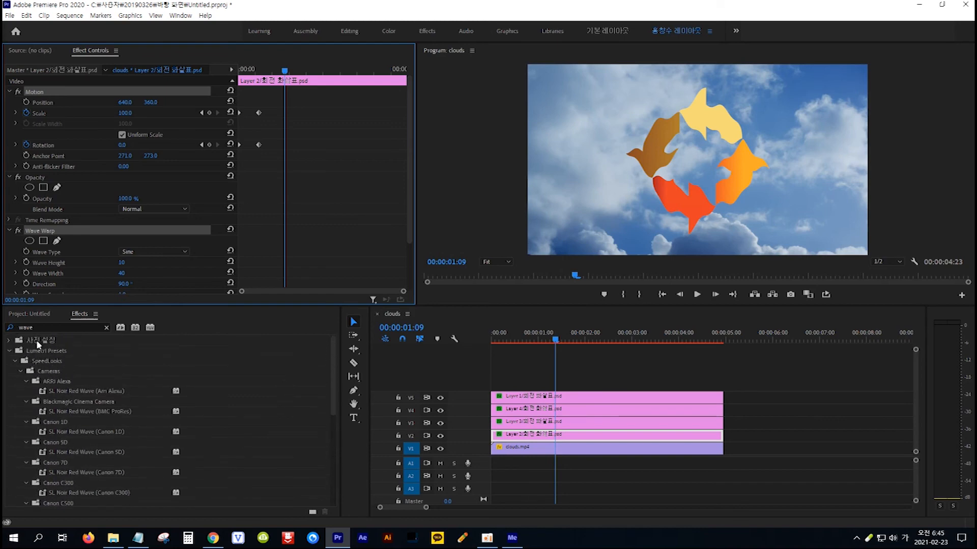
pyautogui.click(9, 343)
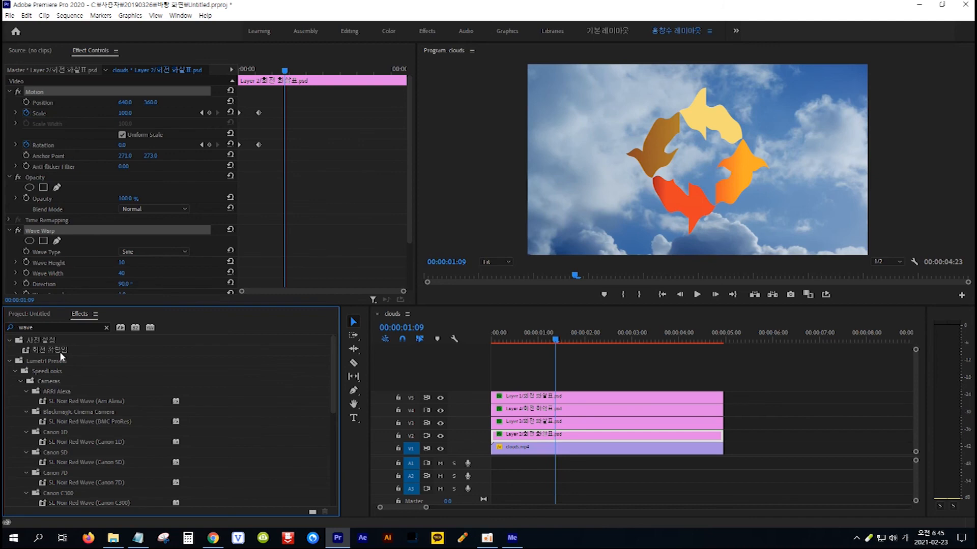
# - Add a text layer reading 프리셋 저장하기 over the lower part of the video frame with the Type tool
pyautogui.click(353, 418)
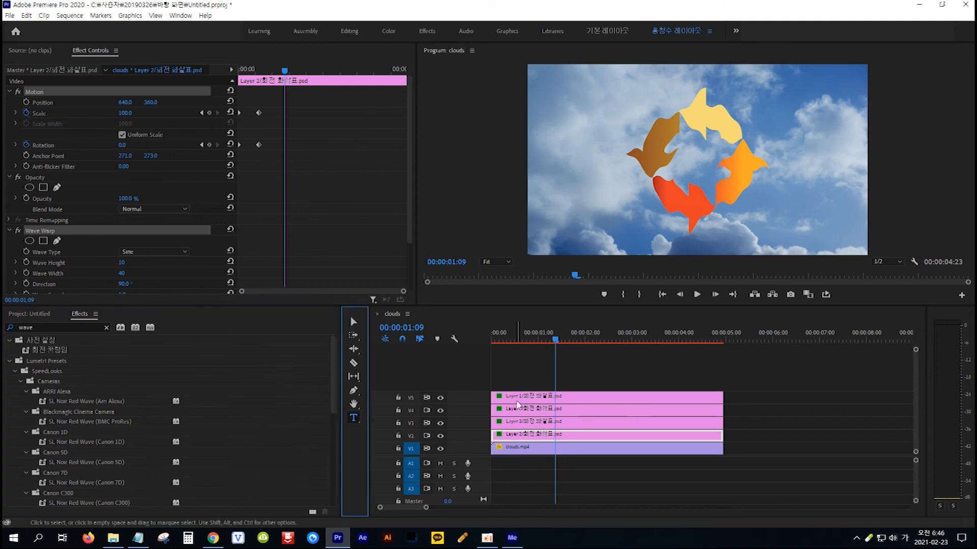
pyautogui.click(579, 216)
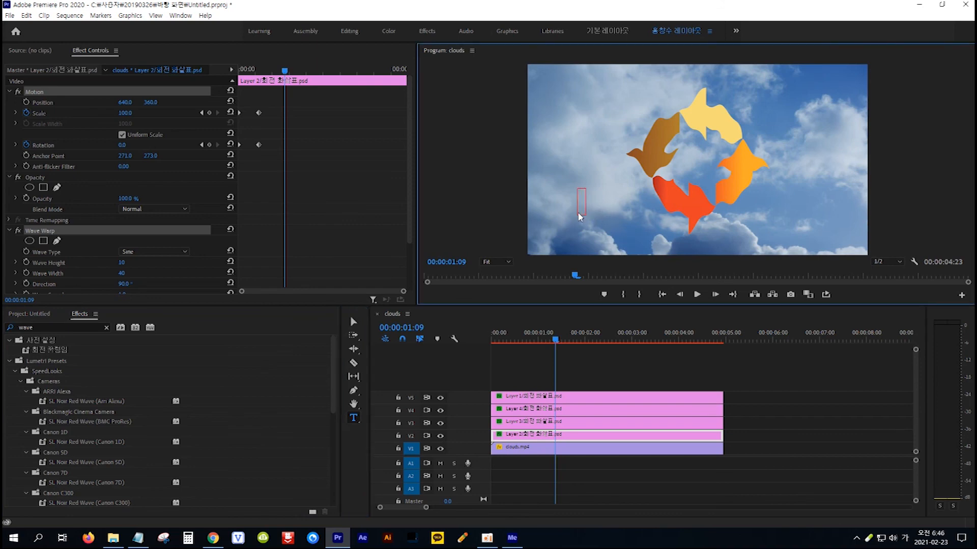
pyautogui.write('프리')
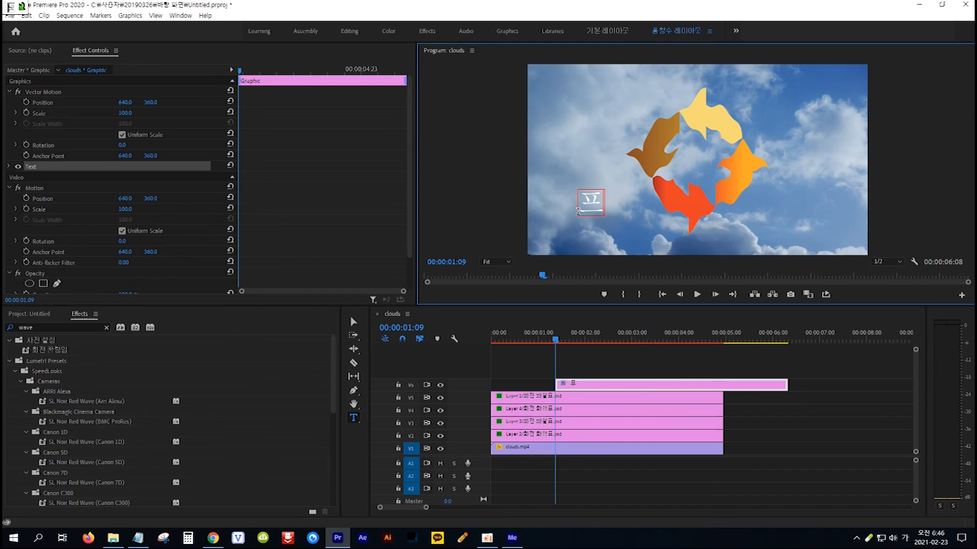
pyautogui.write('셋 저')
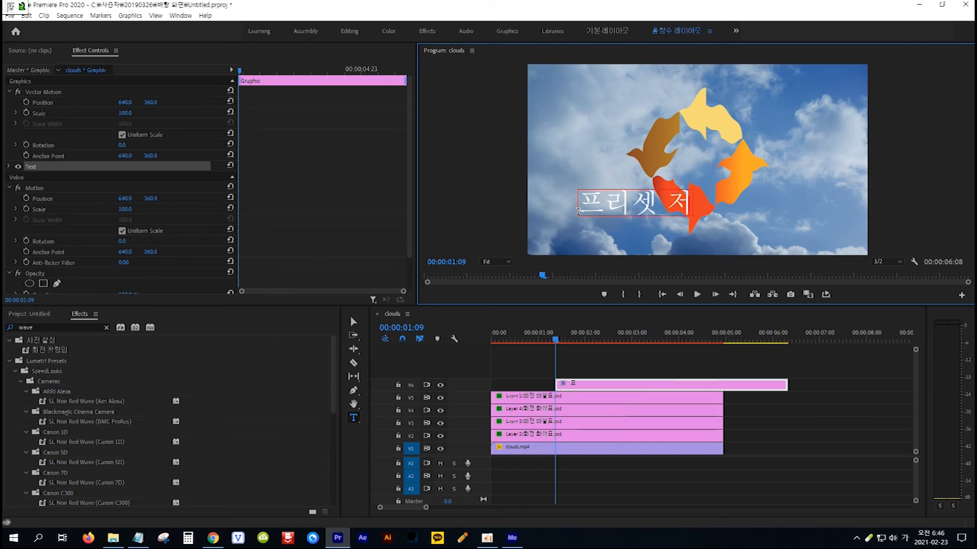
pyautogui.write('장하')
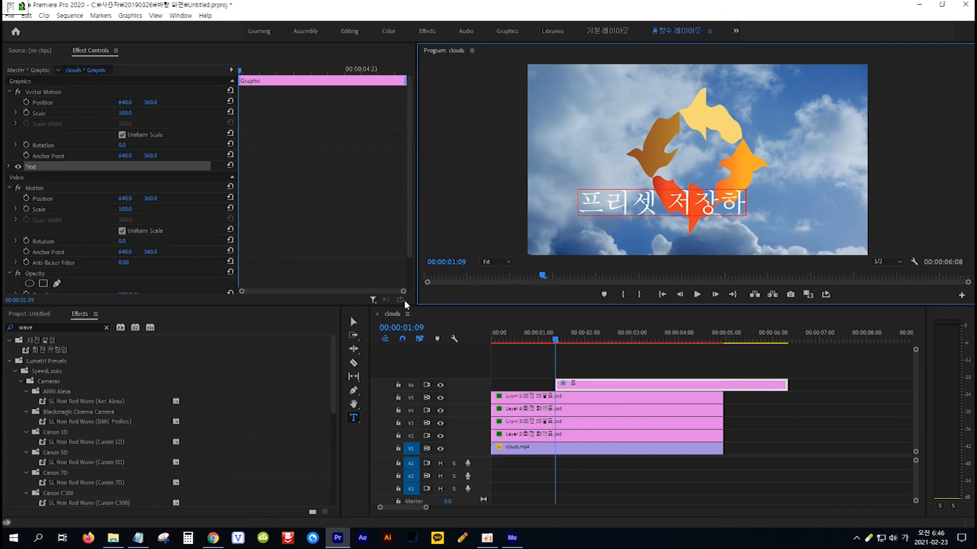
pyautogui.write('기')
pyautogui.click(352, 323)
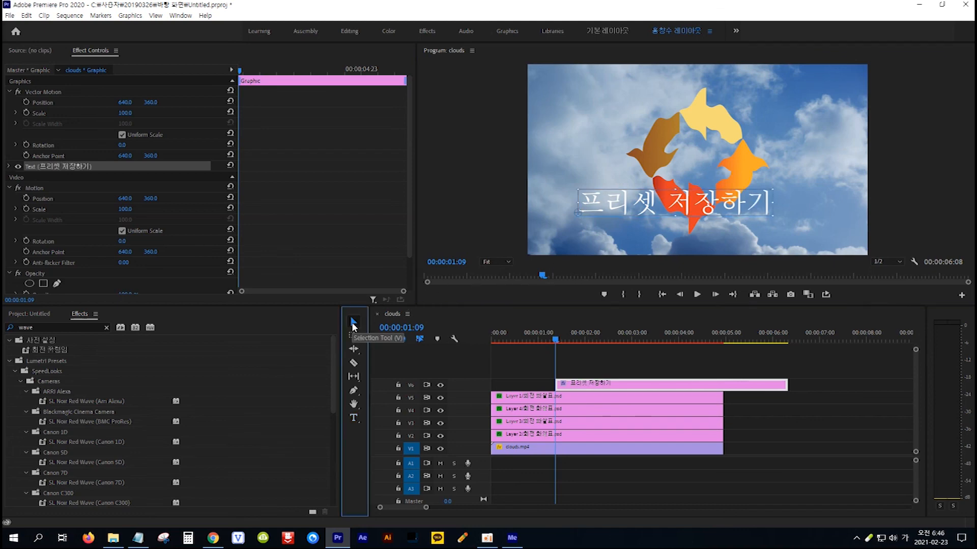
# - Set the title's font to TmonMonsori and move the text to the lower centre of the frame, below the arrows
pyautogui.click(10, 166)
pyautogui.click(93, 200)
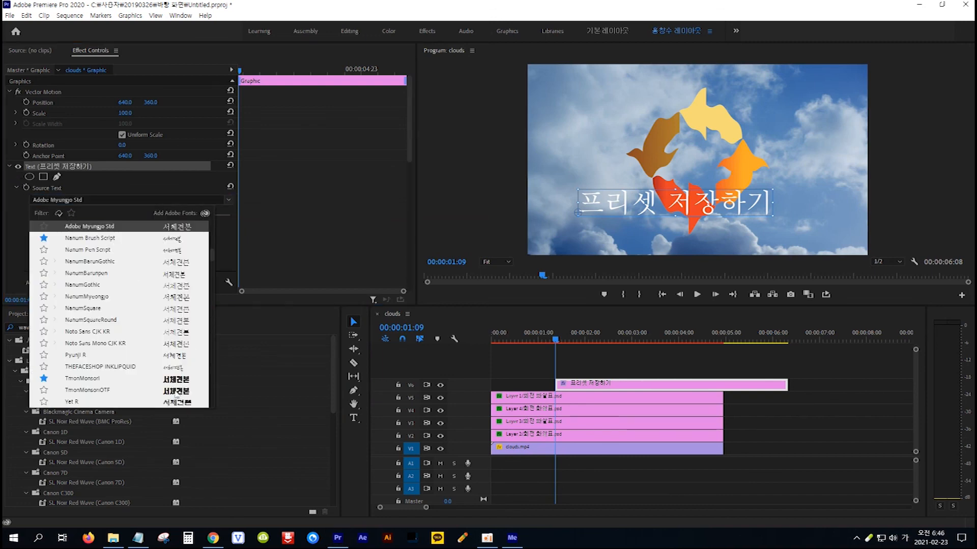
pyautogui.click(175, 378)
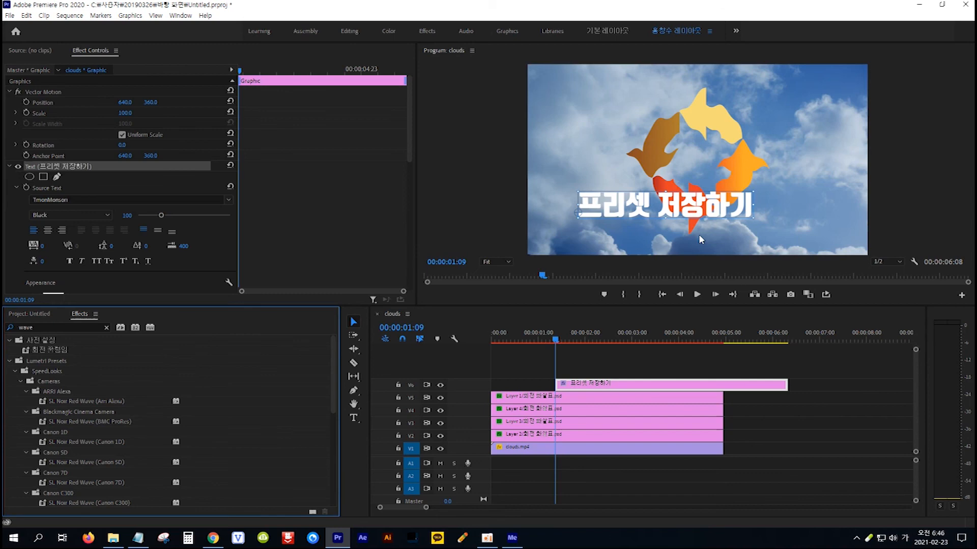
pyautogui.moveTo(689, 211); pyautogui.dragTo(724, 225)
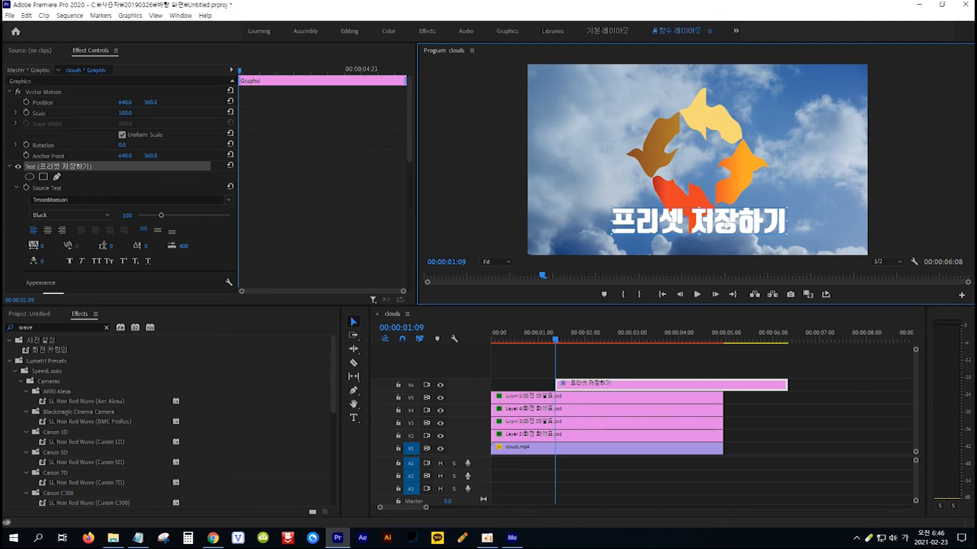
# - Move the text clip on V6 to the start of the sequence and apply the 회전 꿀렁임 preset to it
pyautogui.moveTo(679, 384); pyautogui.dragTo(623, 386)
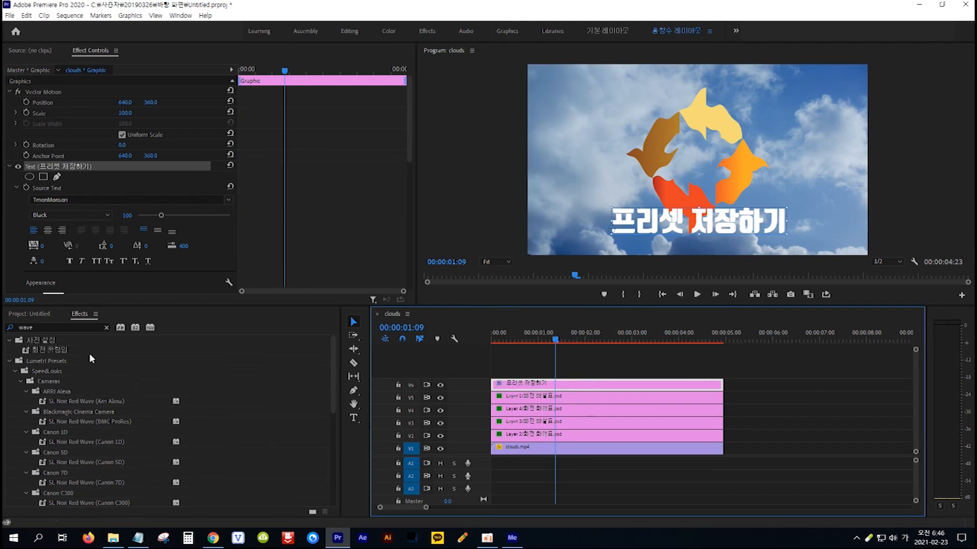
pyautogui.moveTo(44, 349); pyautogui.dragTo(513, 385)
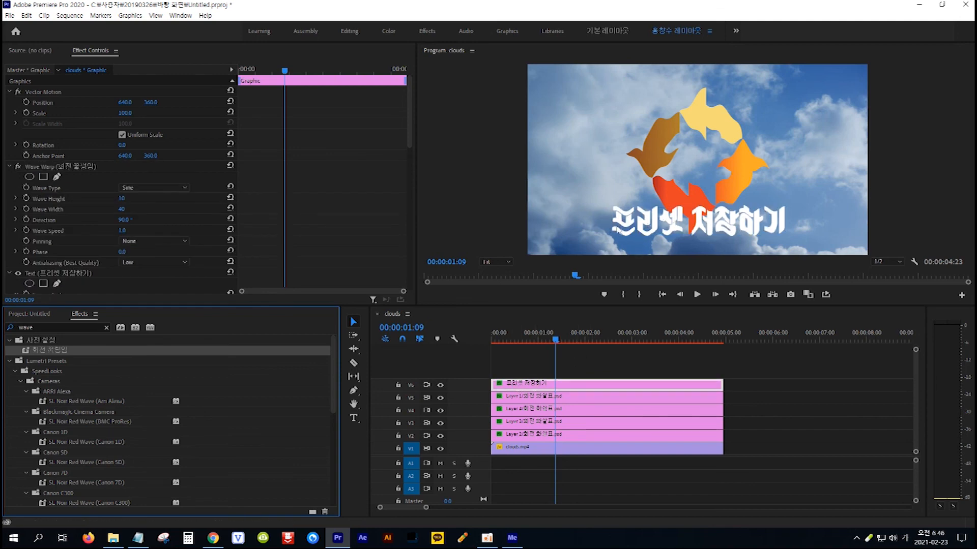
# - Deselect the text clip and play the sequence from the start to check the preset's animation on the text
pyautogui.click(633, 349)
pyautogui.press('Home')
pyautogui.press('space')
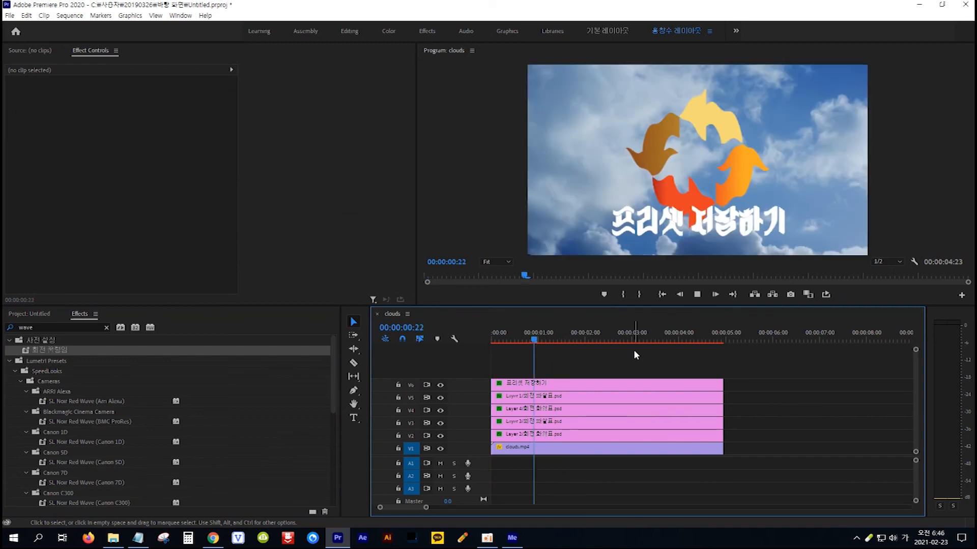